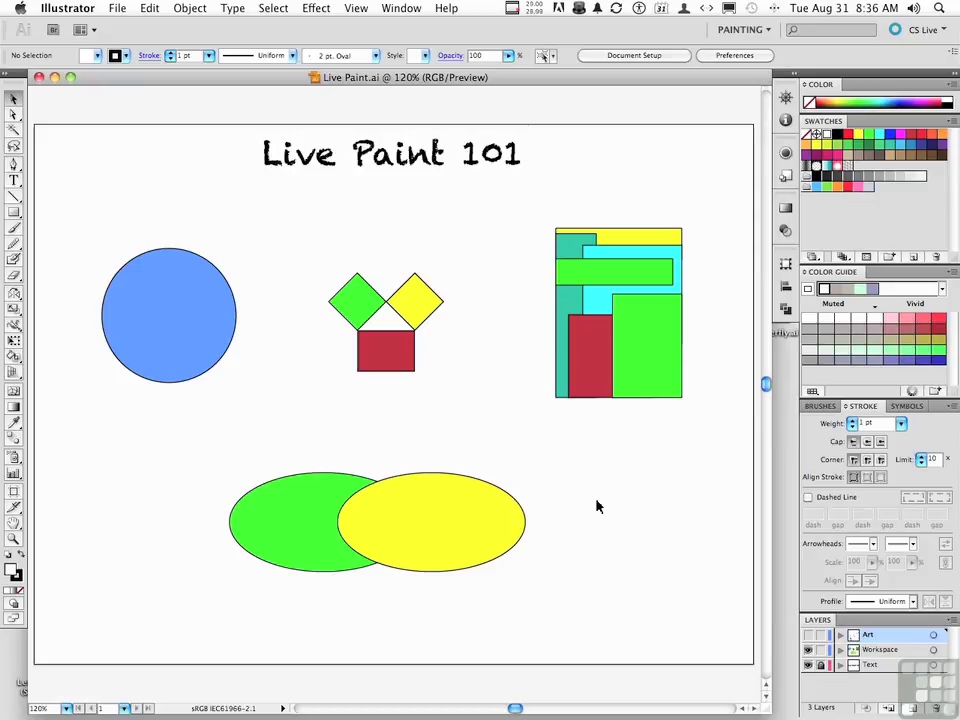
- Cut the blue circle into four pieces with the Knife tool, then shift the pieces together slightly right and down
{"action": "left_click", "coordinate": [162, 313]}
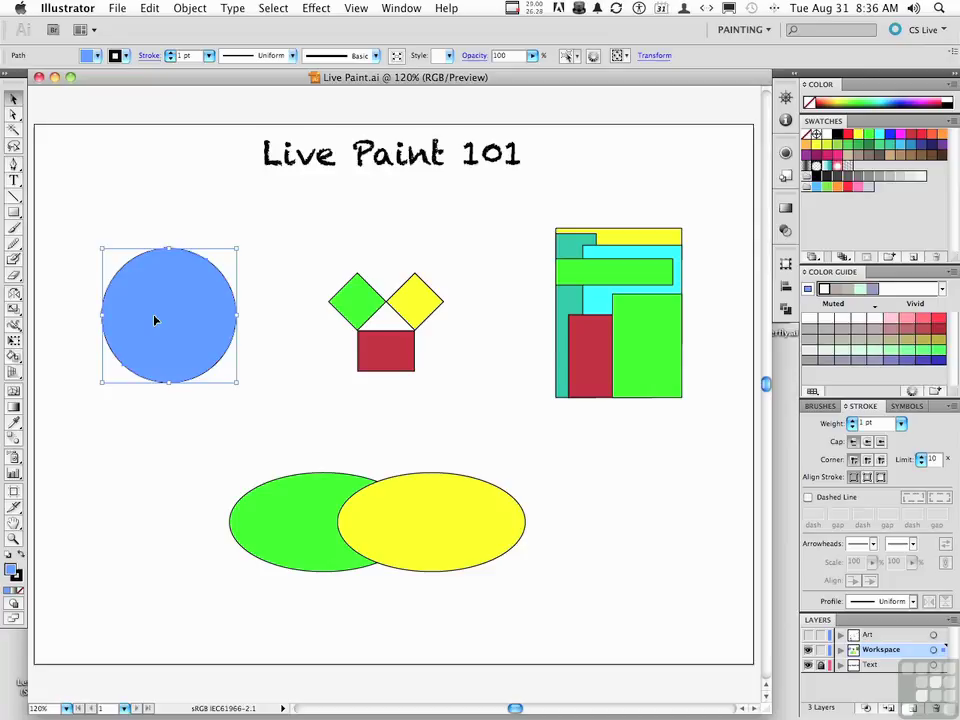
{"action": "left_click", "coordinate": [14, 276]}
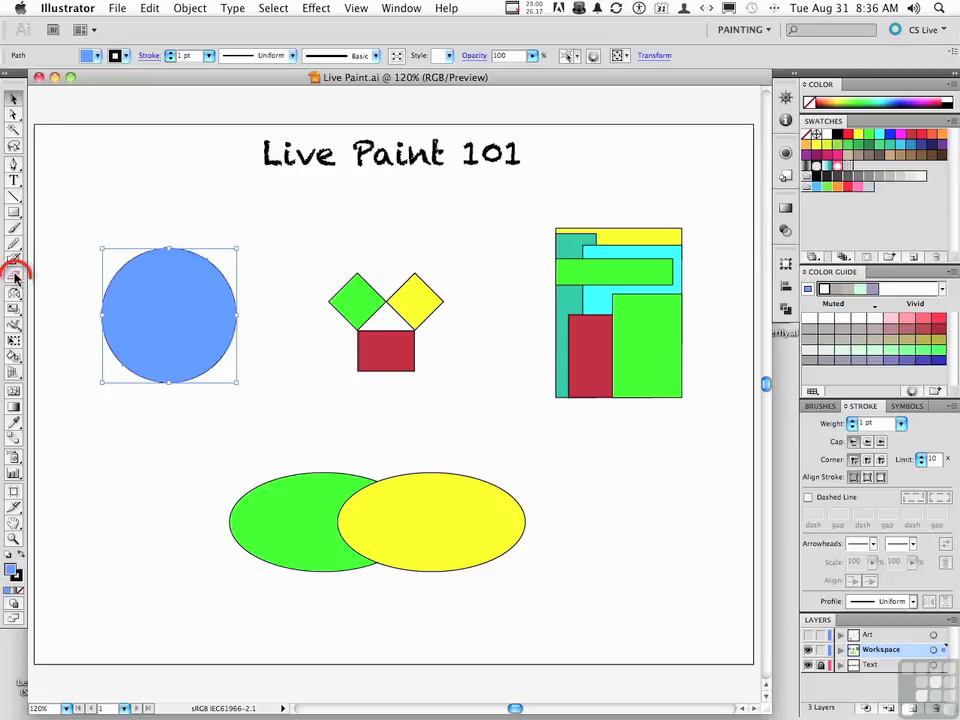
{"action": "mouse_move", "coordinate": [14, 276]}
{"action": "left_mouse_down"}
{"action": "mouse_move", "coordinate": [80, 301]}
{"action": "mouse_move", "coordinate": [60, 308]}
{"action": "left_mouse_up"}
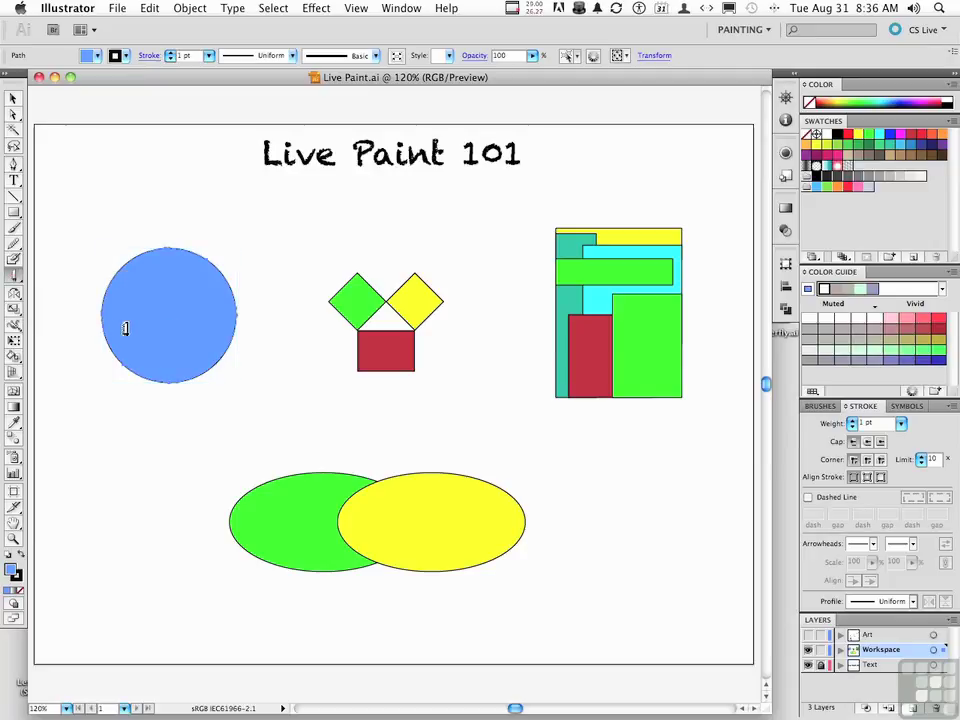
{"action": "mouse_move", "coordinate": [73, 328]}
{"action": "left_mouse_down"}
{"action": "mouse_move", "coordinate": [104, 317]}
{"action": "mouse_move", "coordinate": [224, 322]}
{"action": "mouse_move", "coordinate": [258, 311]}
{"action": "left_mouse_up"}
{"action": "mouse_move", "coordinate": [171, 256]}
{"action": "left_mouse_down"}
{"action": "mouse_move", "coordinate": [174, 300]}
{"action": "mouse_move", "coordinate": [154, 360]}
{"action": "mouse_move", "coordinate": [151, 415]}
{"action": "left_mouse_up"}
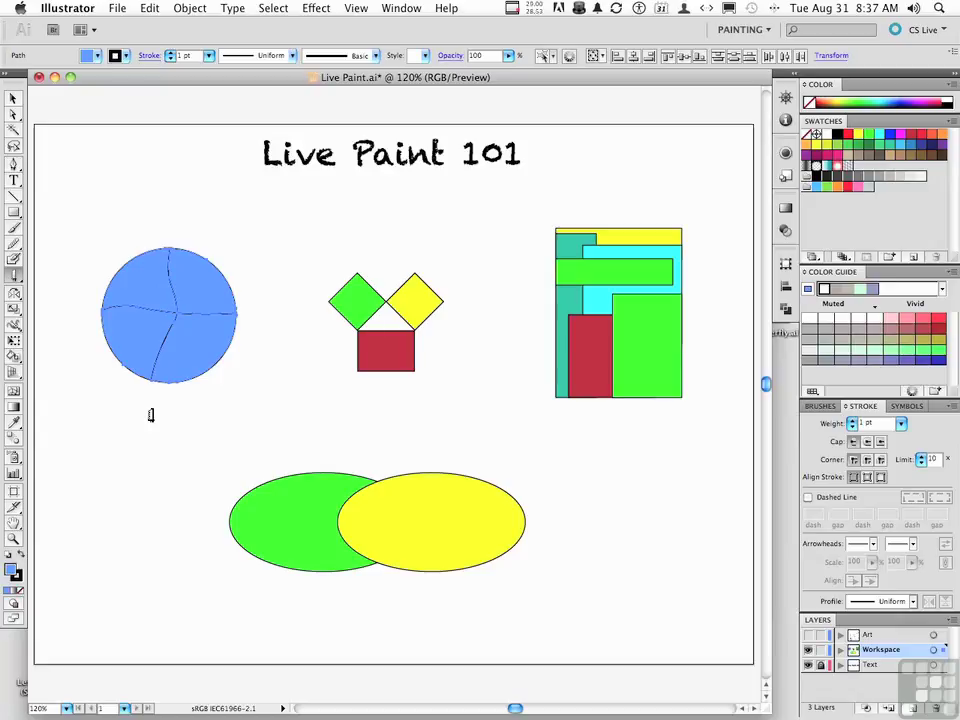
{"action": "left_click", "coordinate": [14, 99]}
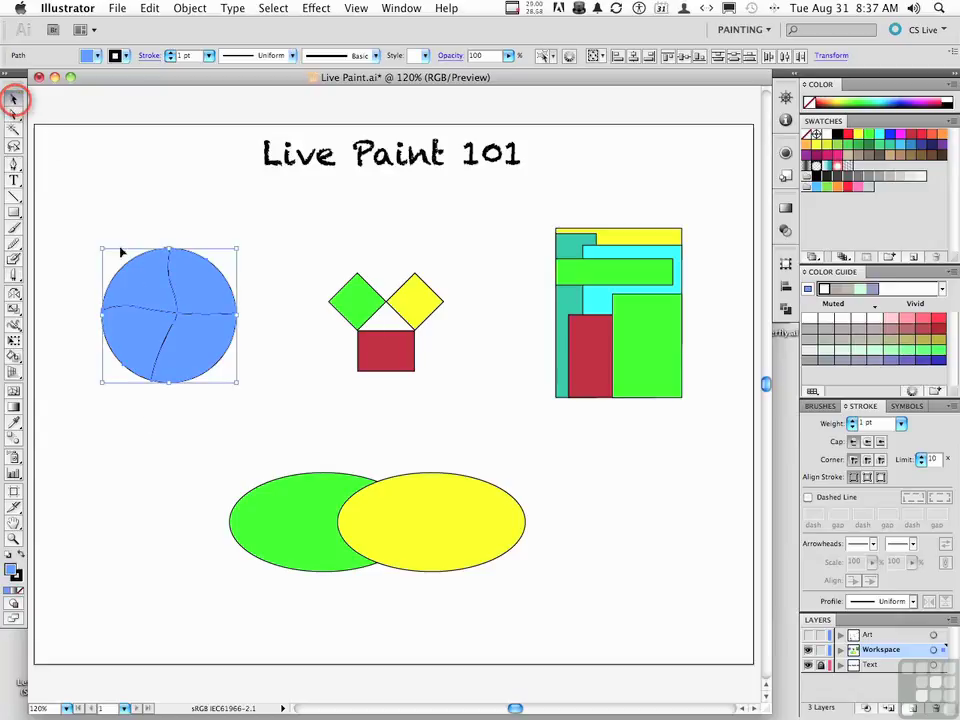
{"action": "left_click_drag", "start_coordinate": [153, 286], "coordinate": [167, 292]}
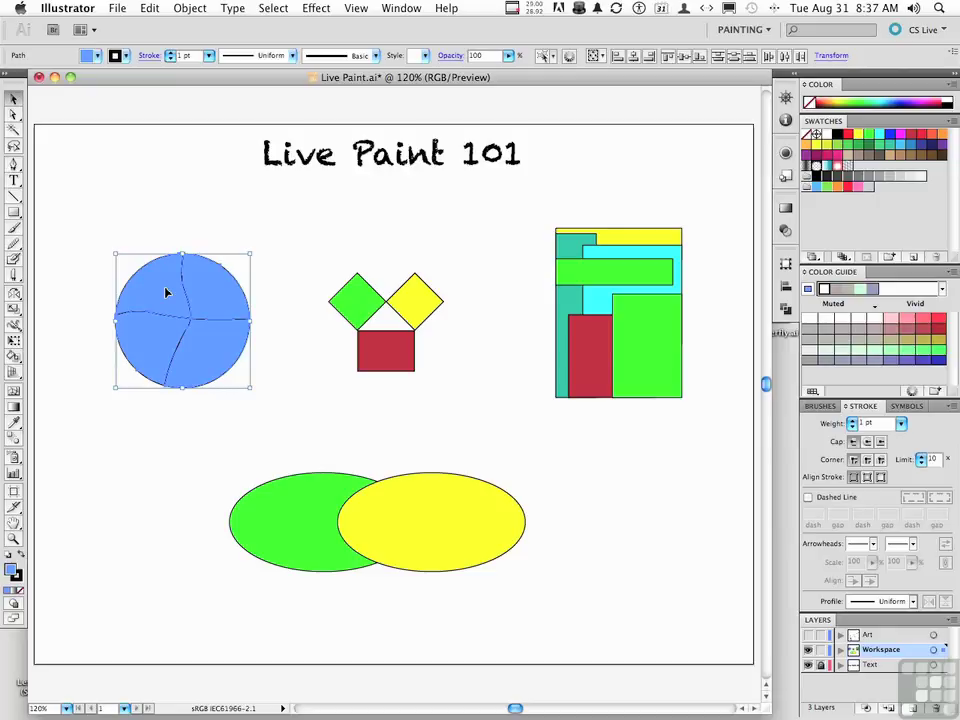
- Tear off the Live Paint tools as a floating palette above the circle and convert its pieces into a Live Paint group
{"action": "left_click", "coordinate": [13, 358]}
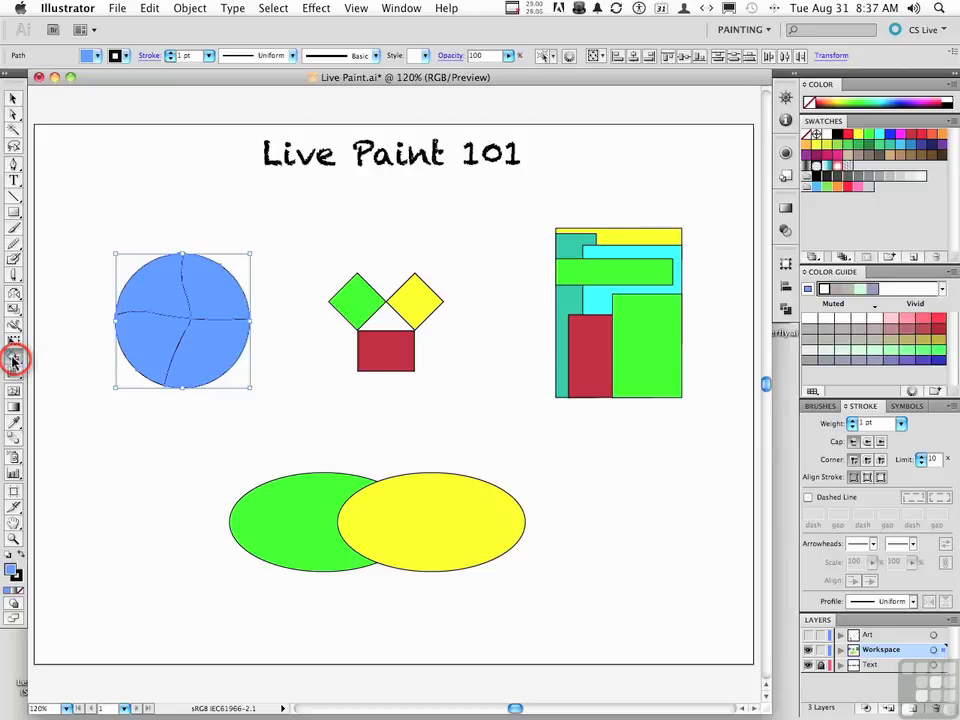
{"action": "mouse_move", "coordinate": [13, 362]}
{"action": "left_mouse_down"}
{"action": "mouse_move", "coordinate": [133, 386]}
{"action": "mouse_move", "coordinate": [168, 376]}
{"action": "left_mouse_up"}
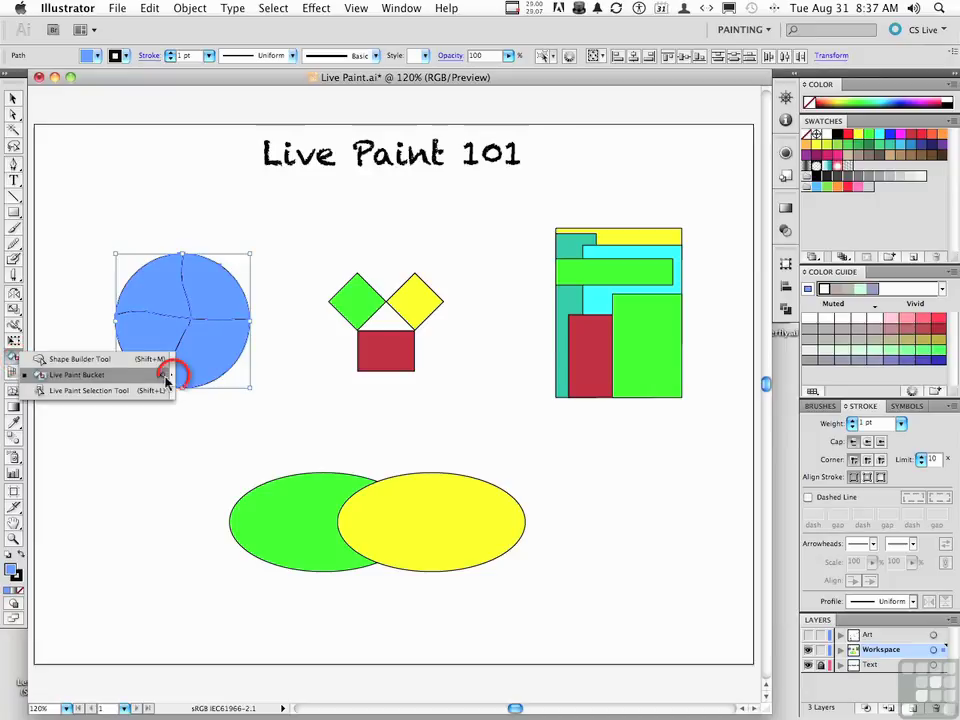
{"action": "mouse_move", "coordinate": [45, 358]}
{"action": "left_mouse_down"}
{"action": "mouse_move", "coordinate": [195, 182]}
{"action": "mouse_move", "coordinate": [192, 200]}
{"action": "left_mouse_up"}
{"action": "left_click", "coordinate": [167, 206]}
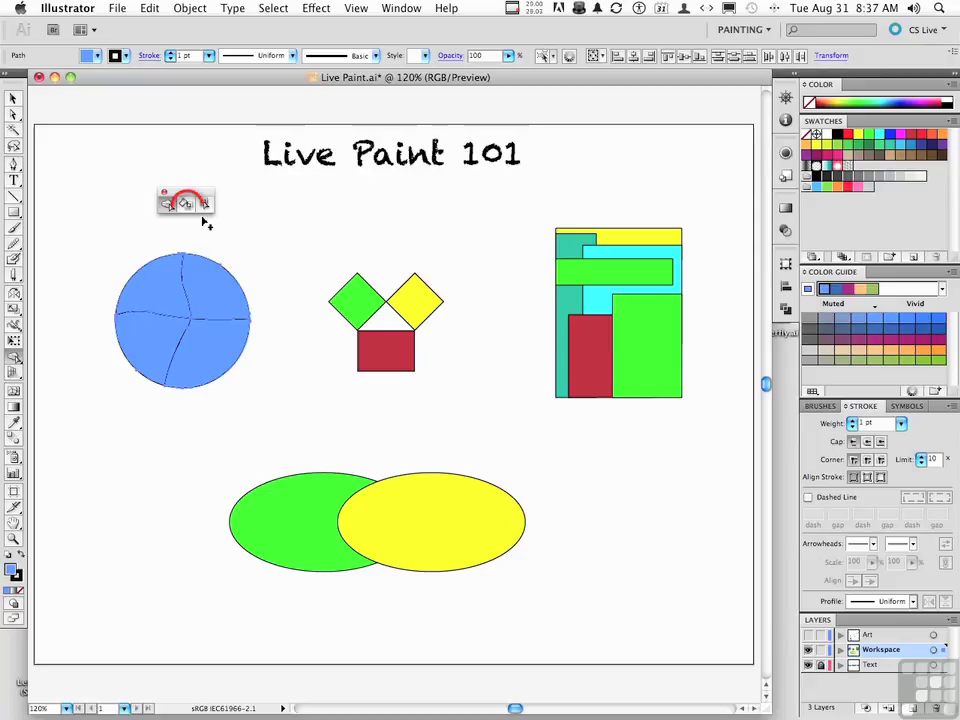
{"action": "left_click", "coordinate": [185, 207]}
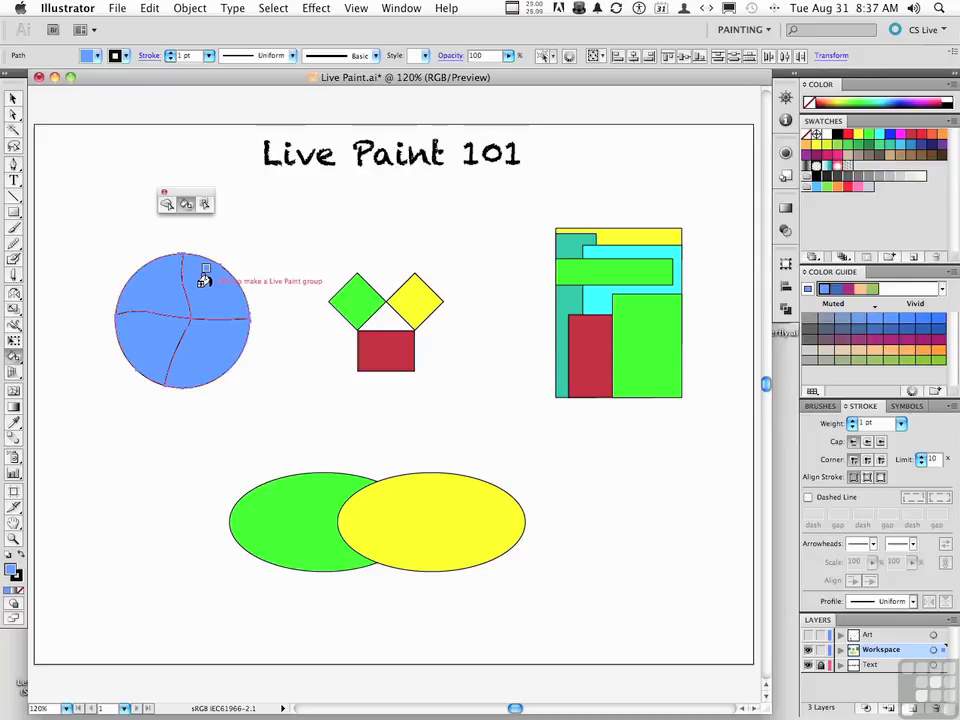
{"action": "left_click", "coordinate": [204, 276]}
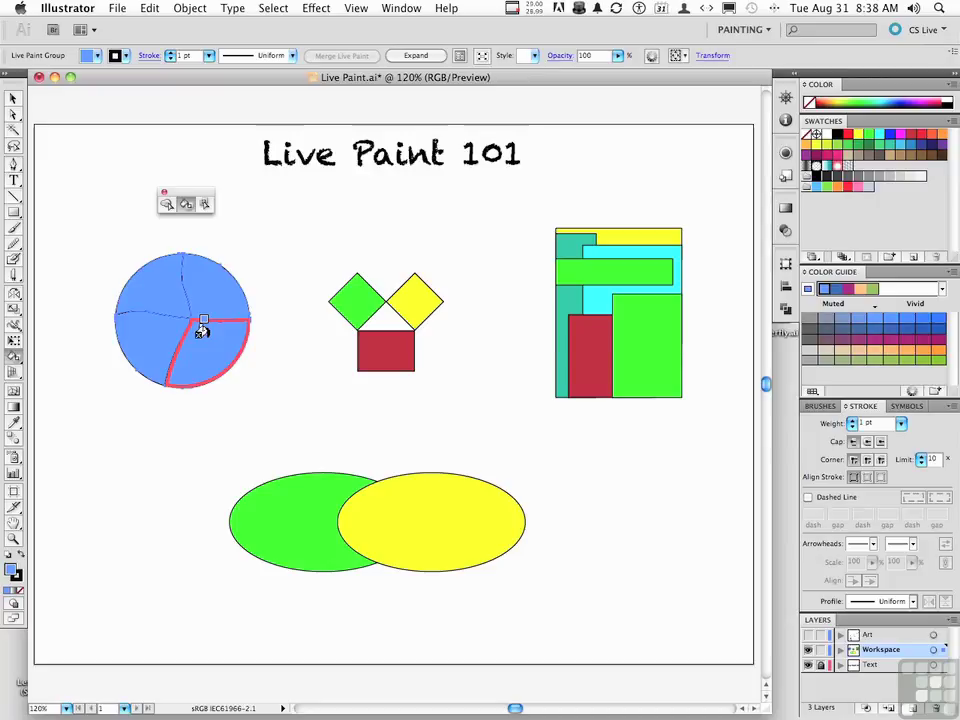
- Float the swatches near the circle and fill its upper-right quarter with bright green using the Live Paint Bucket
{"action": "left_click_drag", "start_coordinate": [852, 119], "coordinate": [360, 191]}
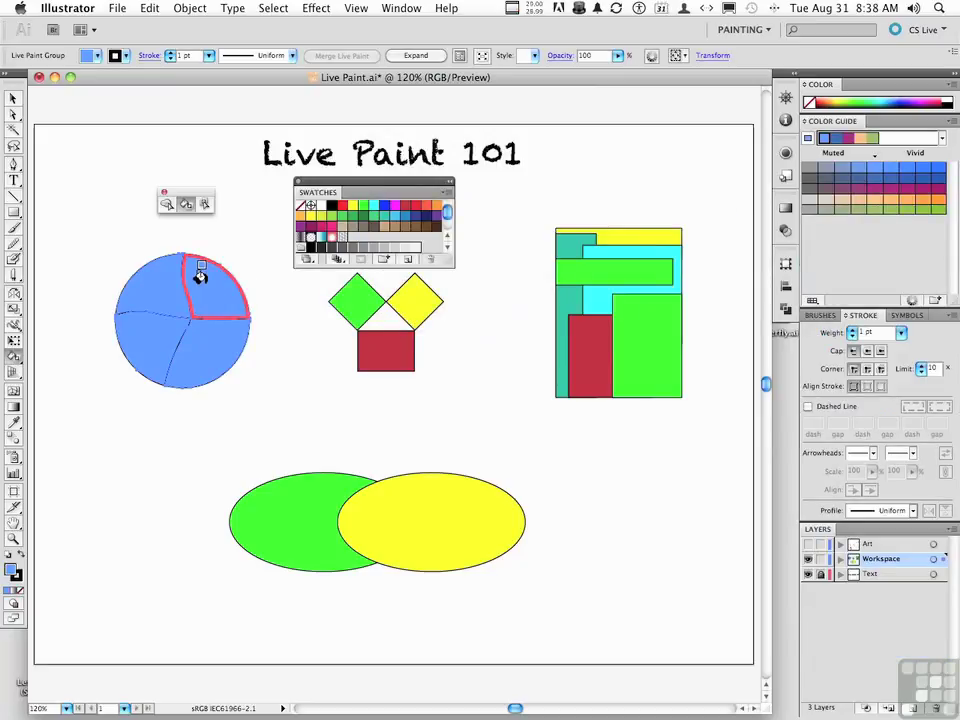
{"action": "left_click", "coordinate": [352, 207]}
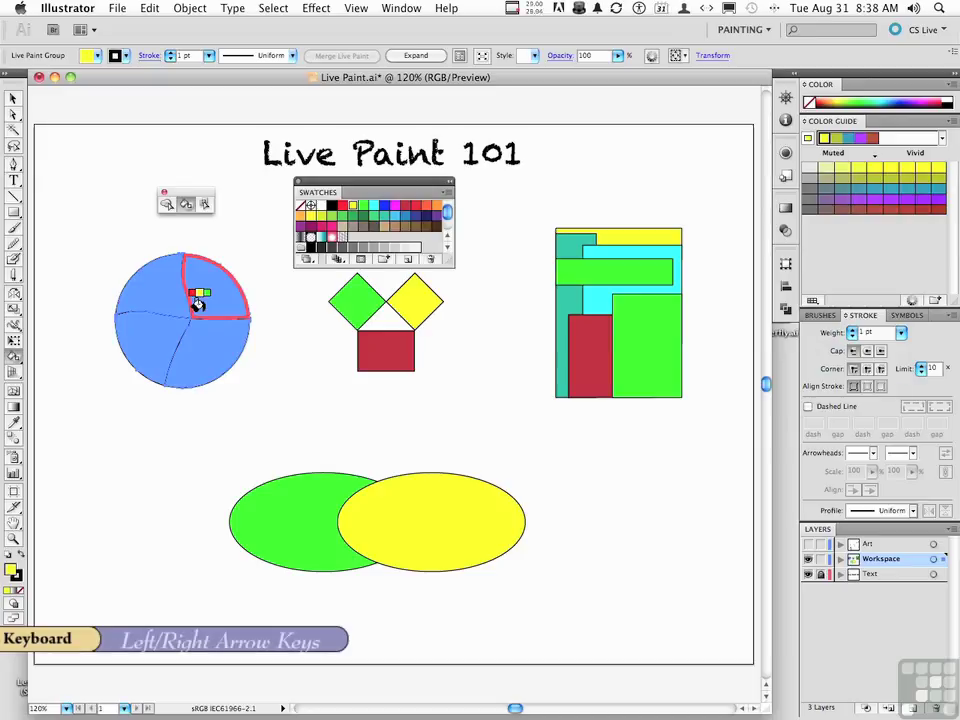
{"action": "key", "text": "Right"}
{"action": "key", "text": "Right"}
{"action": "key", "text": "Right"}
{"action": "key", "text": "Left"}
{"action": "left_click", "coordinate": [204, 280]}
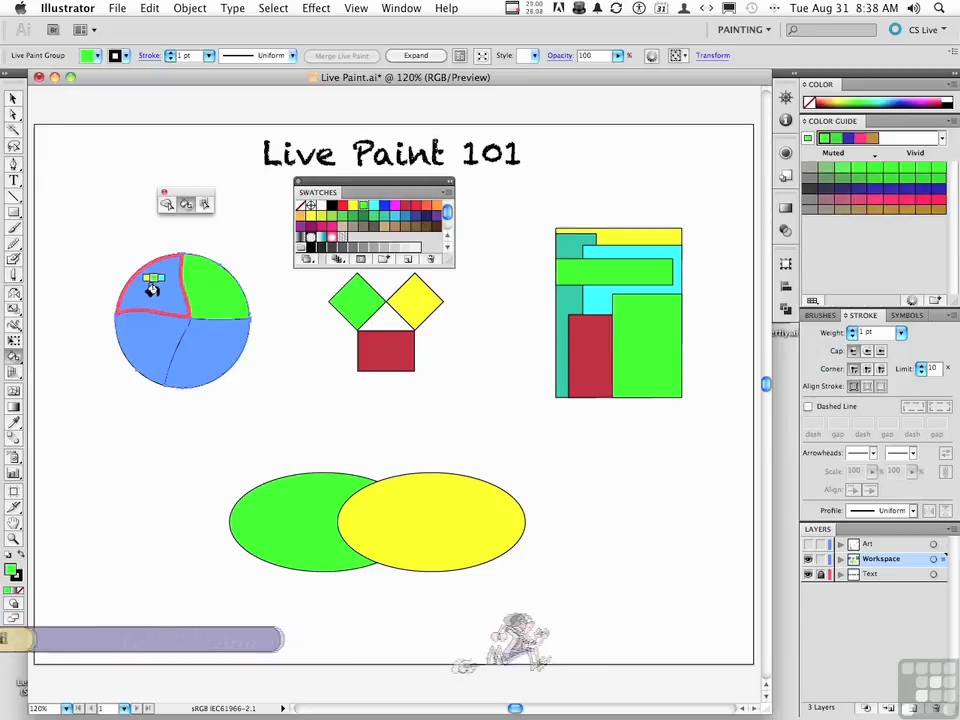
- Fill the circle's remaining quarters with yellow at the upper left, blue at the lower left and dark red at the lower right
{"action": "key", "text": "Left"}
{"action": "left_click", "coordinate": [150, 278]}
{"action": "key", "text": "Right"}
{"action": "key", "text": "Right"}
{"action": "key", "text": "Right"}
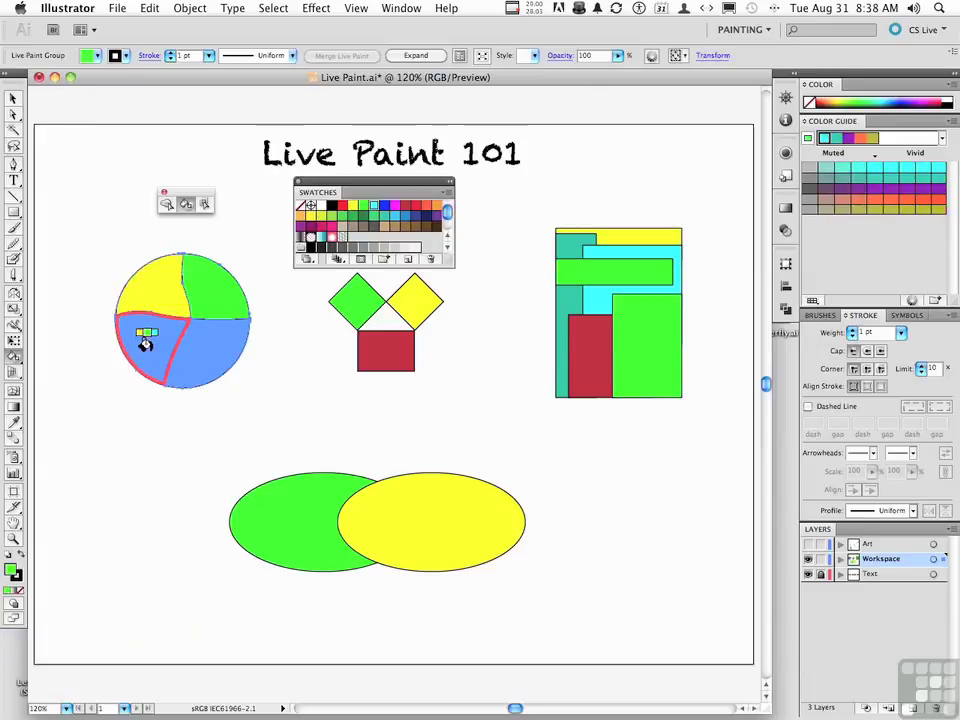
{"action": "left_click", "coordinate": [145, 343]}
{"action": "key", "text": "Right"}
{"action": "key", "text": "Right"}
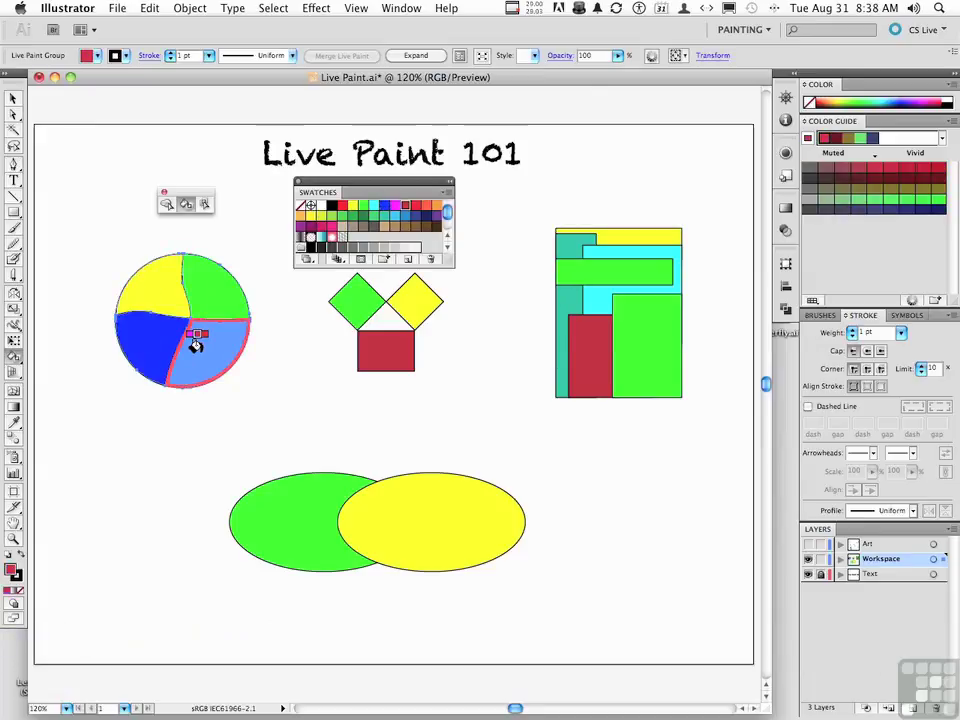
{"action": "left_click", "coordinate": [196, 345]}
- Cycle the Live Paint Bucket's colour down through the swatch rows to a gray
{"action": "key", "text": "Down"}
{"action": "key", "text": "Down"}
{"action": "key", "text": "Down"}
{"action": "key", "text": "Down"}
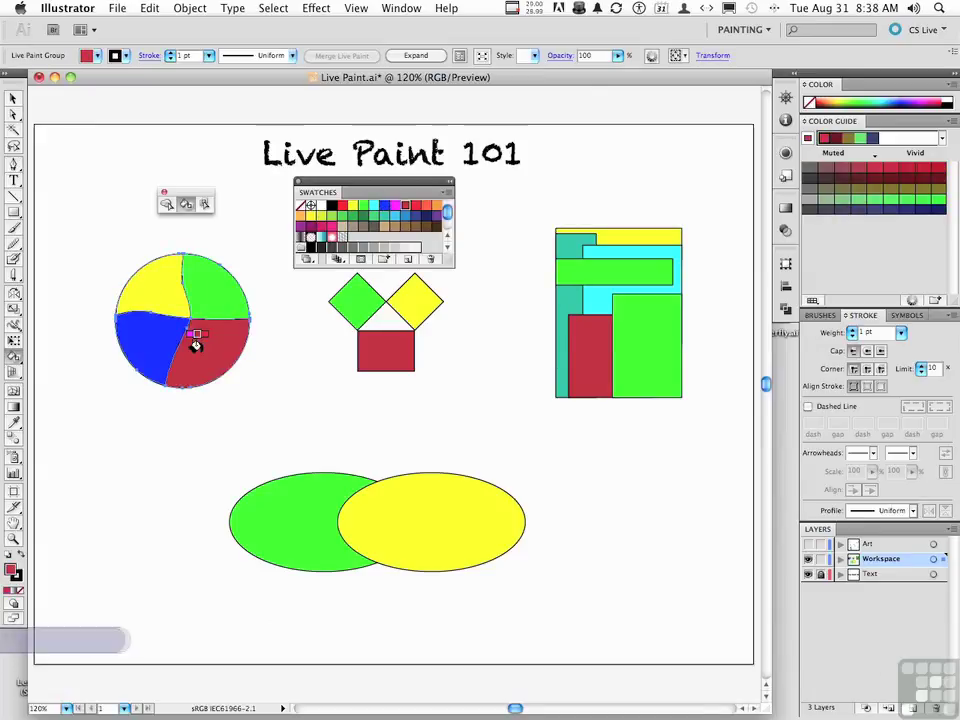
{"action": "key", "text": "Down"}
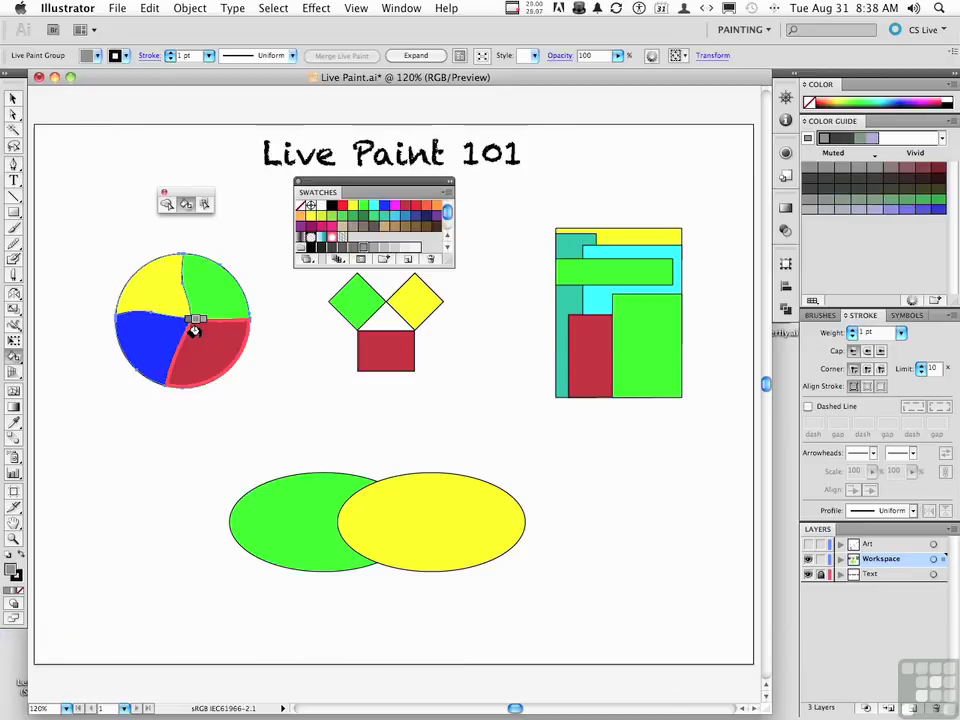
- Expand the circle's Live Paint group into separate editable paths
{"action": "left_click", "coordinate": [14, 99]}
{"action": "left_click", "coordinate": [190, 318]}
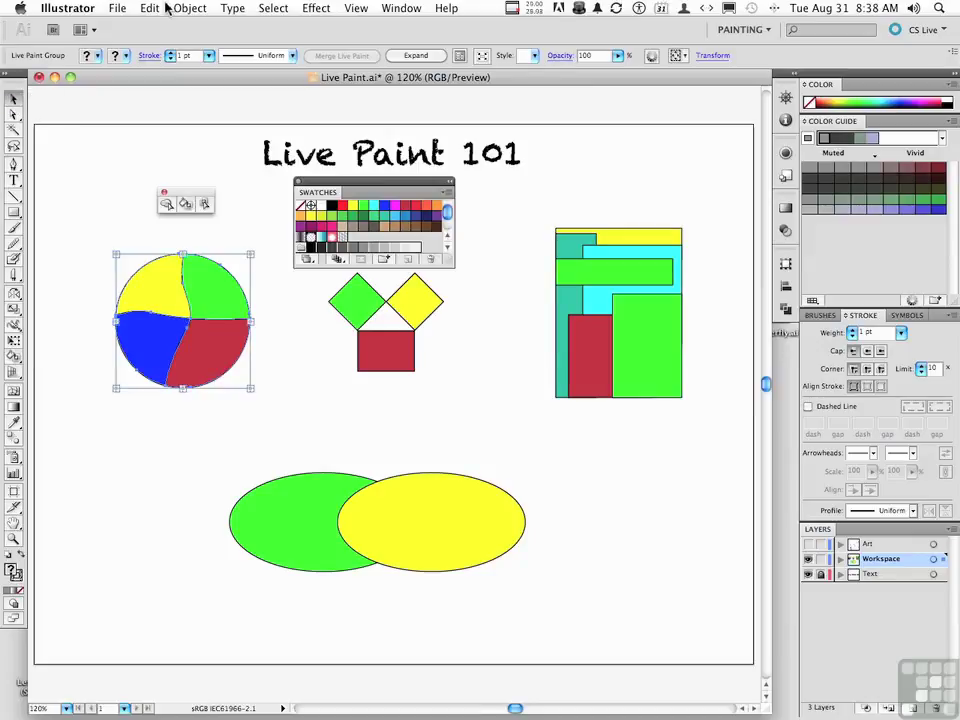
{"action": "left_click", "coordinate": [195, 10]}
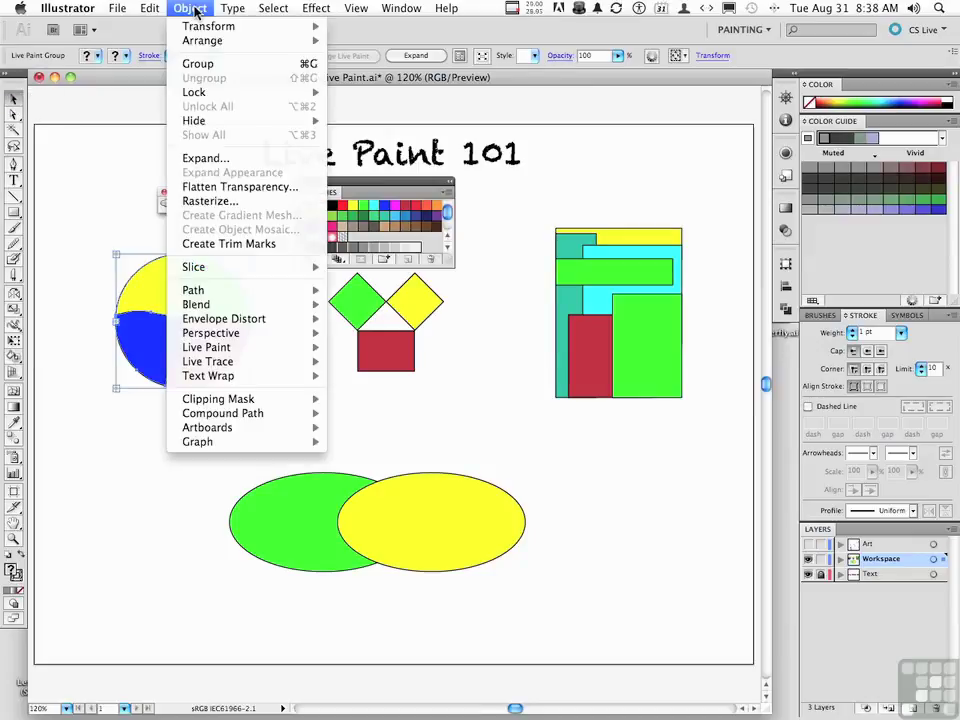
{"action": "mouse_move", "coordinate": [298, 348]}
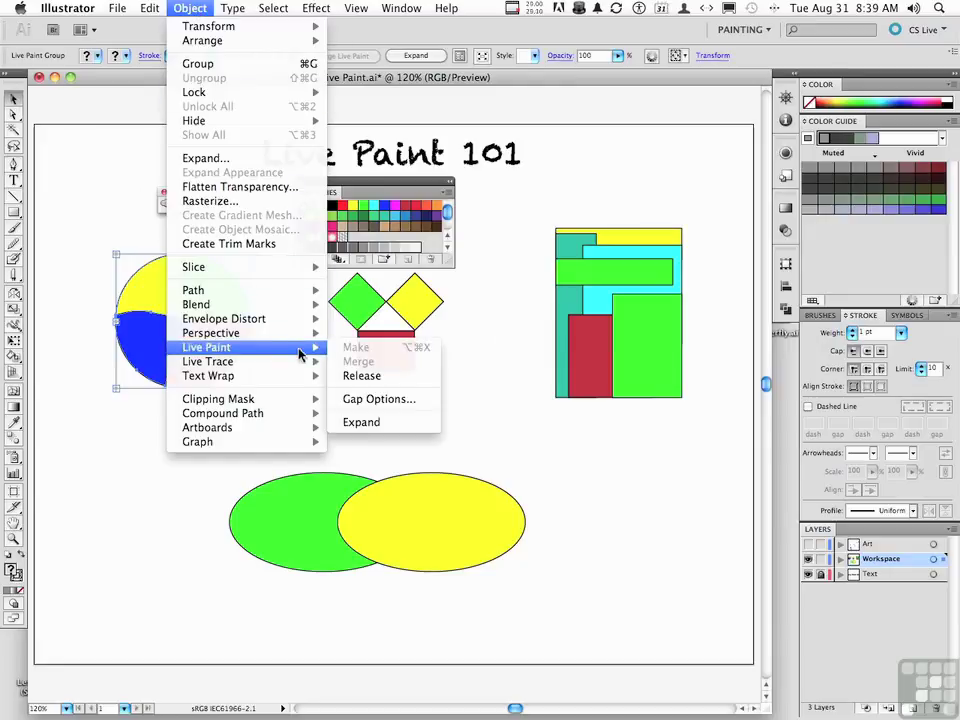
{"action": "left_click", "coordinate": [362, 423]}
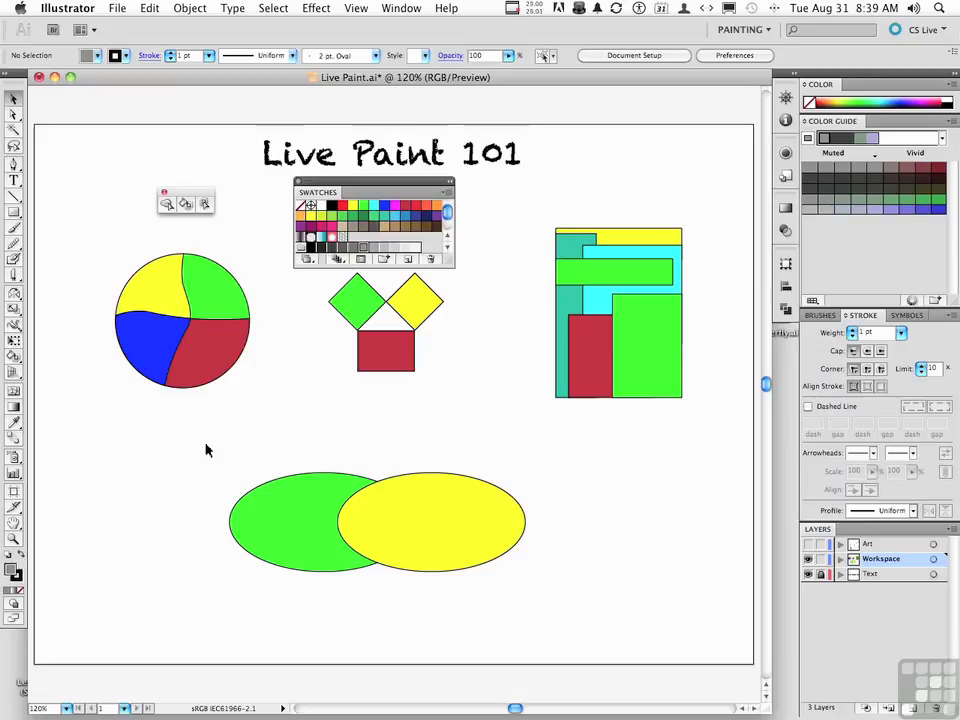
- Pull the yellow, green, red and blue quarters outward from the circle's outline with Direct Selection
{"action": "left_click", "coordinate": [14, 115]}
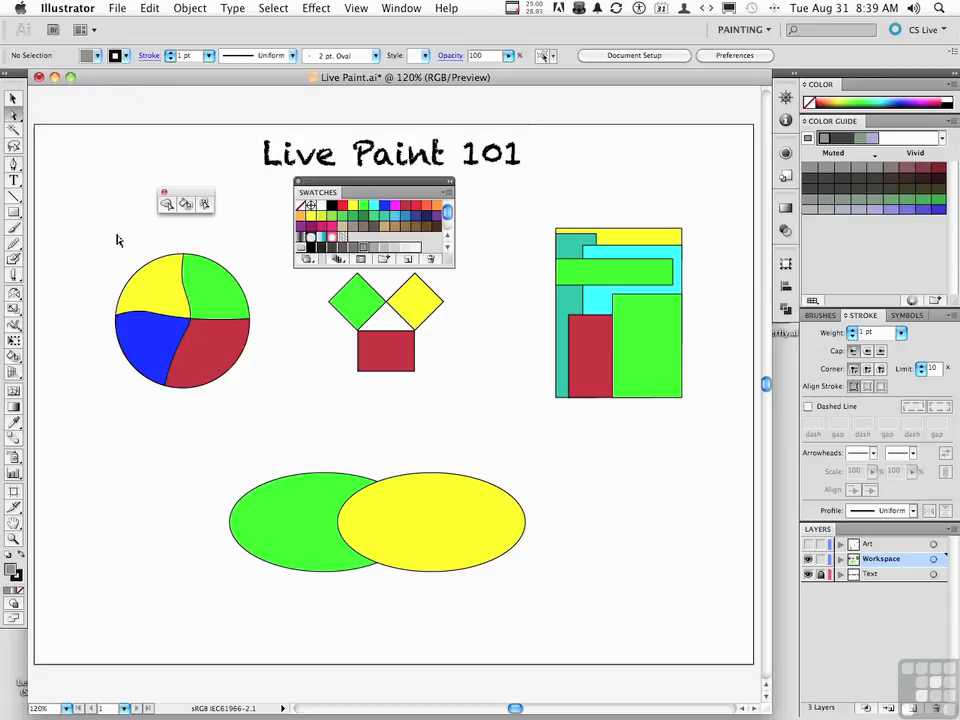
{"action": "left_click_drag", "start_coordinate": [167, 283], "coordinate": [144, 260]}
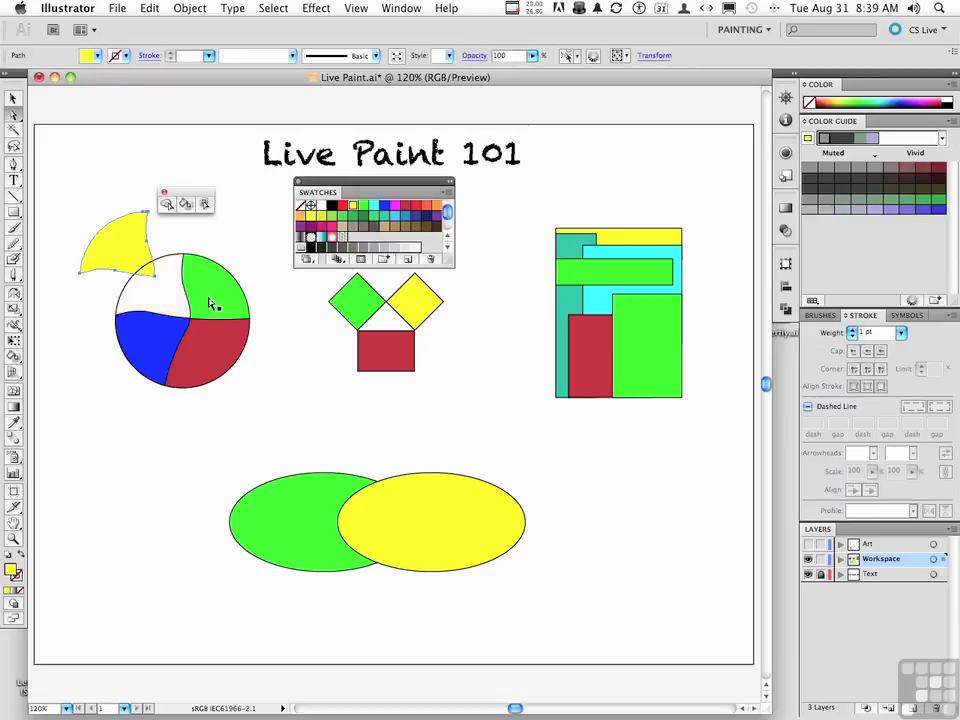
{"action": "left_click_drag", "start_coordinate": [214, 306], "coordinate": [239, 291]}
{"action": "left_click_drag", "start_coordinate": [212, 352], "coordinate": [222, 384]}
{"action": "left_click_drag", "start_coordinate": [157, 349], "coordinate": [120, 371]}
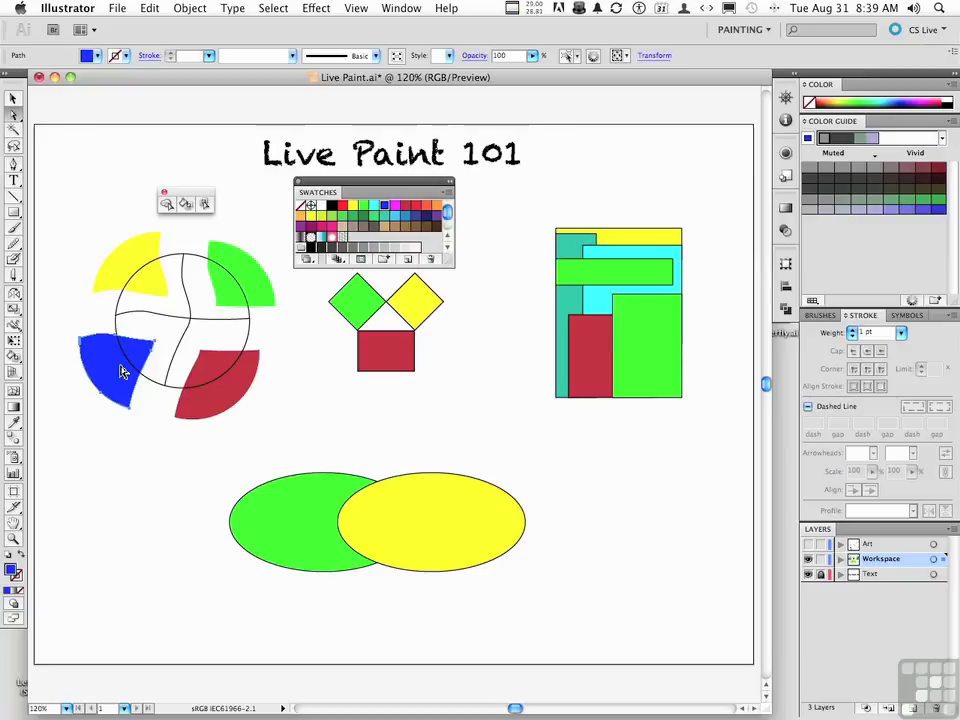
- Undo the moves of the four coloured quarters
{"action": "key", "text": "ctrl+z"}
{"action": "key", "text": "ctrl+z"}
{"action": "key", "text": "ctrl+z"}
{"action": "key", "text": "ctrl+z"}
{"action": "left_click", "coordinate": [120, 372]}
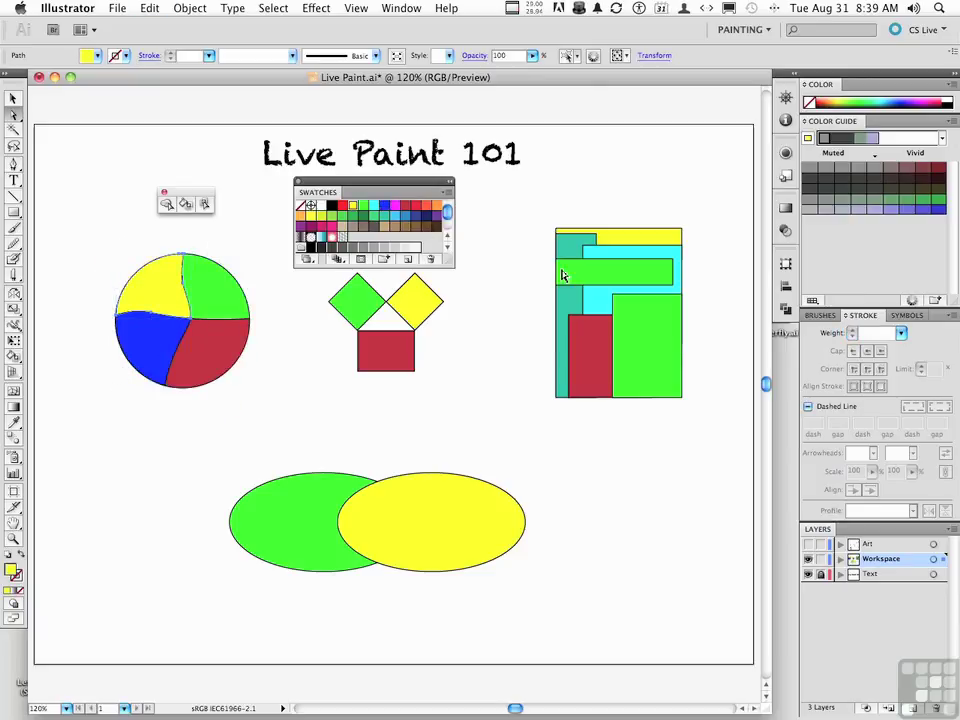
- Select the two diamonds and the red rectangle, and make them a Live Paint group with the rectangle filled yellow
{"action": "left_click", "coordinate": [385, 325]}
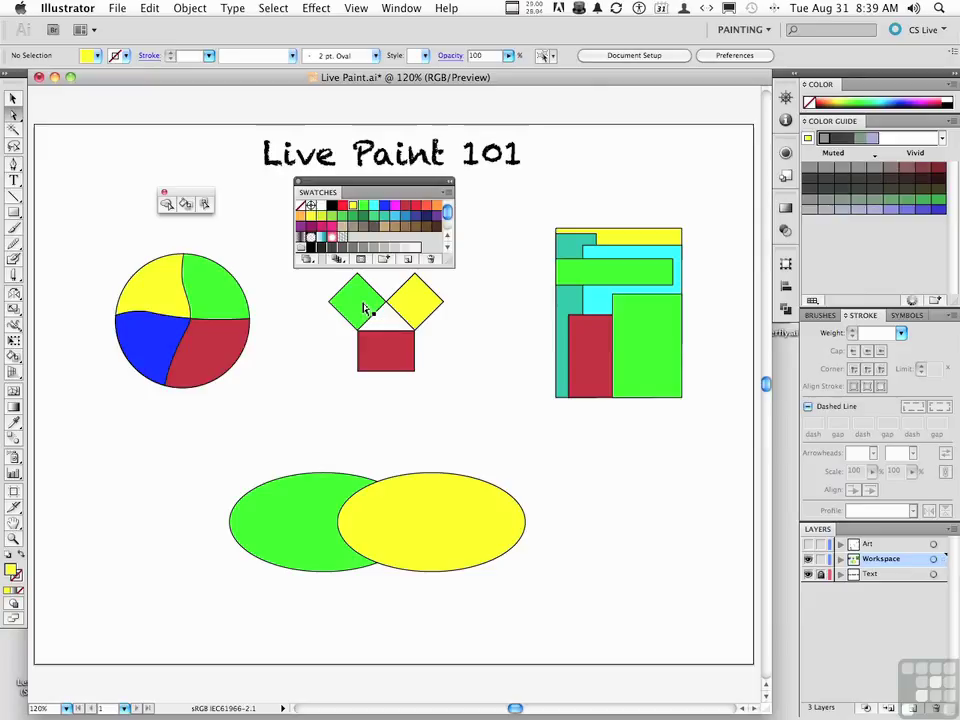
{"action": "left_click", "coordinate": [368, 305]}
{"action": "left_click", "coordinate": [408, 316]}
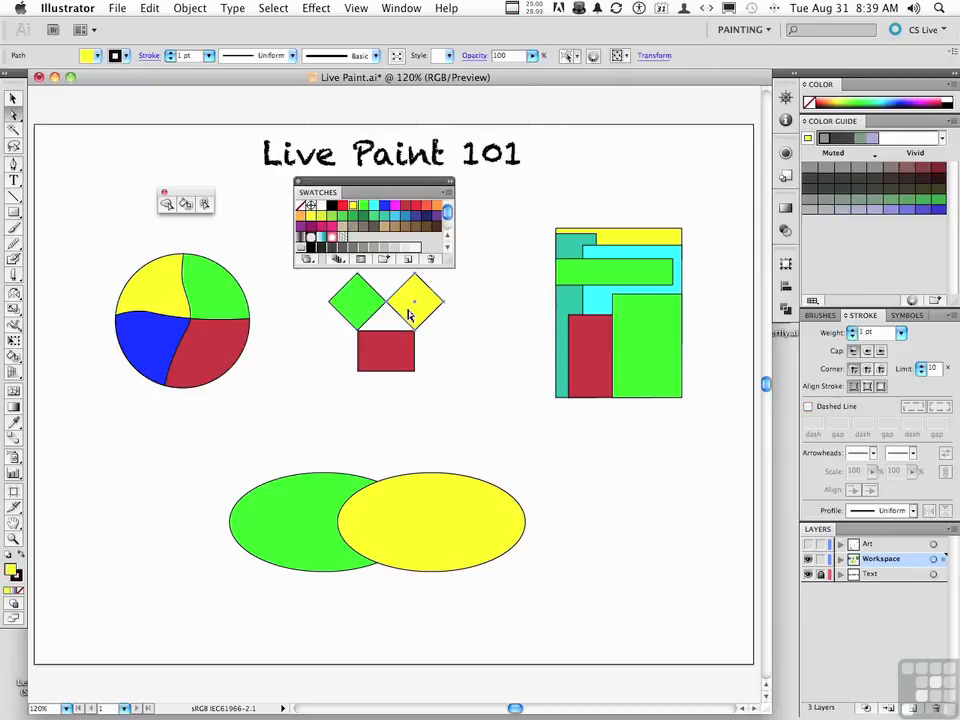
{"action": "left_click_drag", "start_coordinate": [321, 283], "coordinate": [441, 377]}
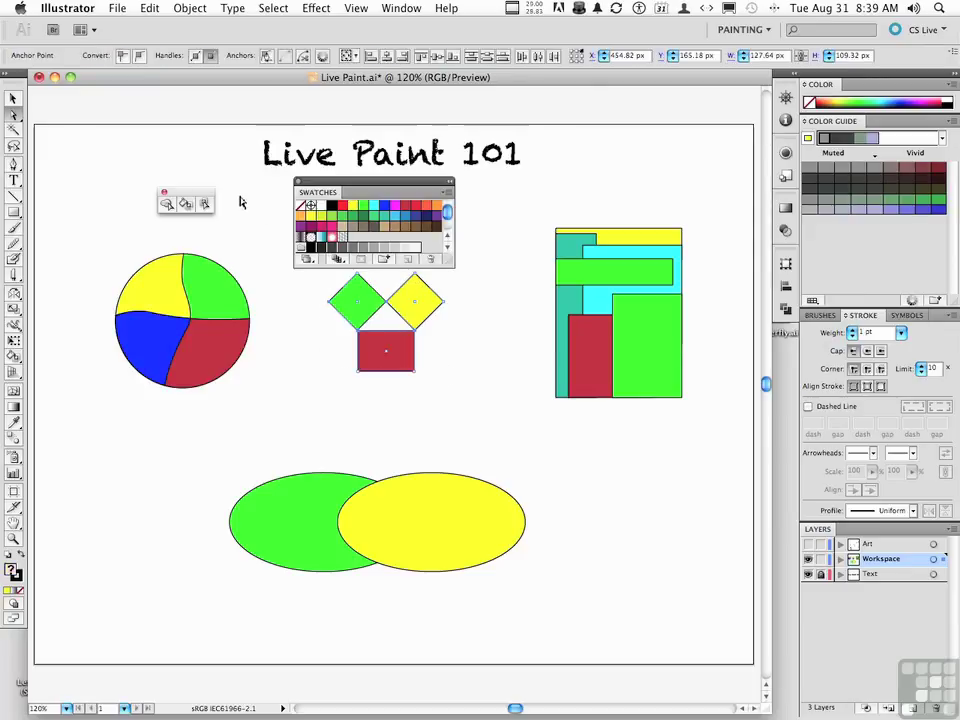
{"action": "left_click", "coordinate": [188, 205]}
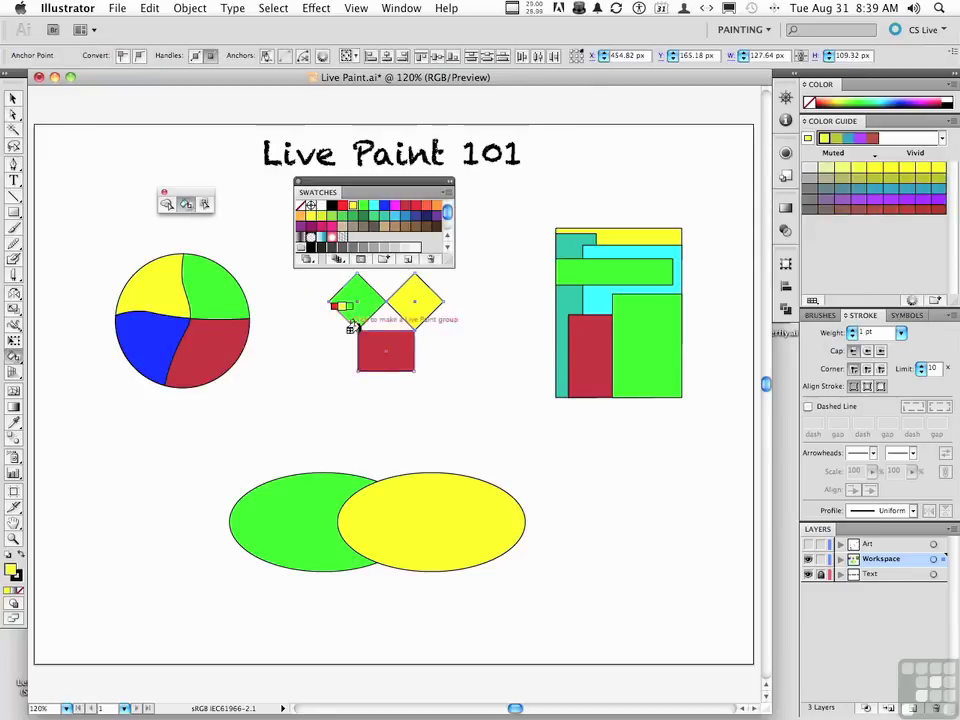
{"action": "left_click", "coordinate": [382, 345]}
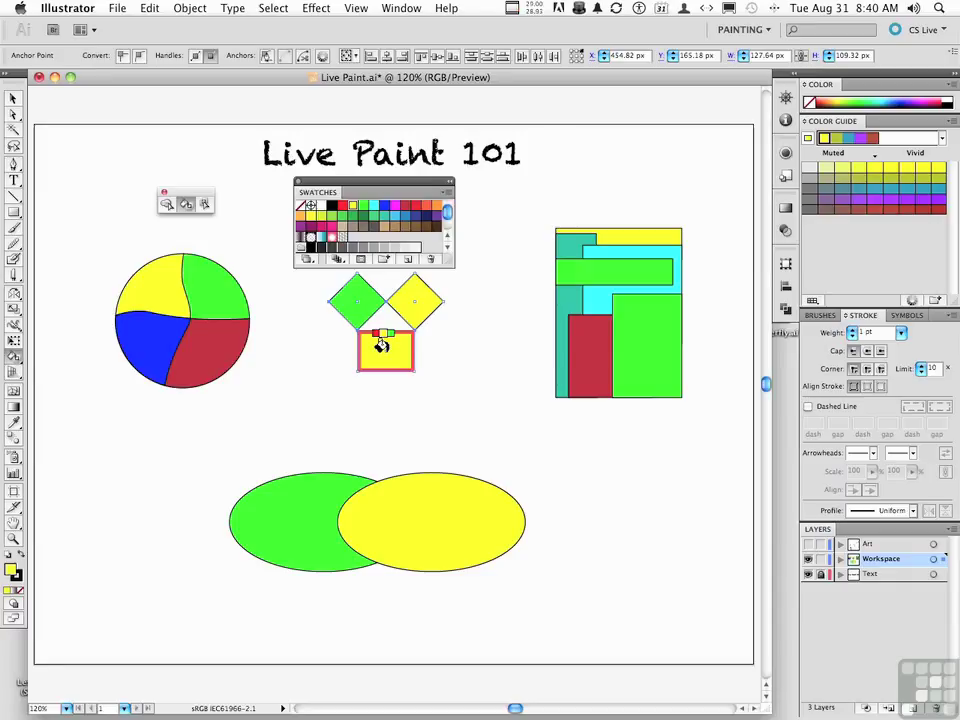
- Refill the rectangle below the diamonds with green and fill the empty triangle between the three shapes with blue
{"action": "key", "text": "Right"}
{"action": "left_click", "coordinate": [381, 345]}
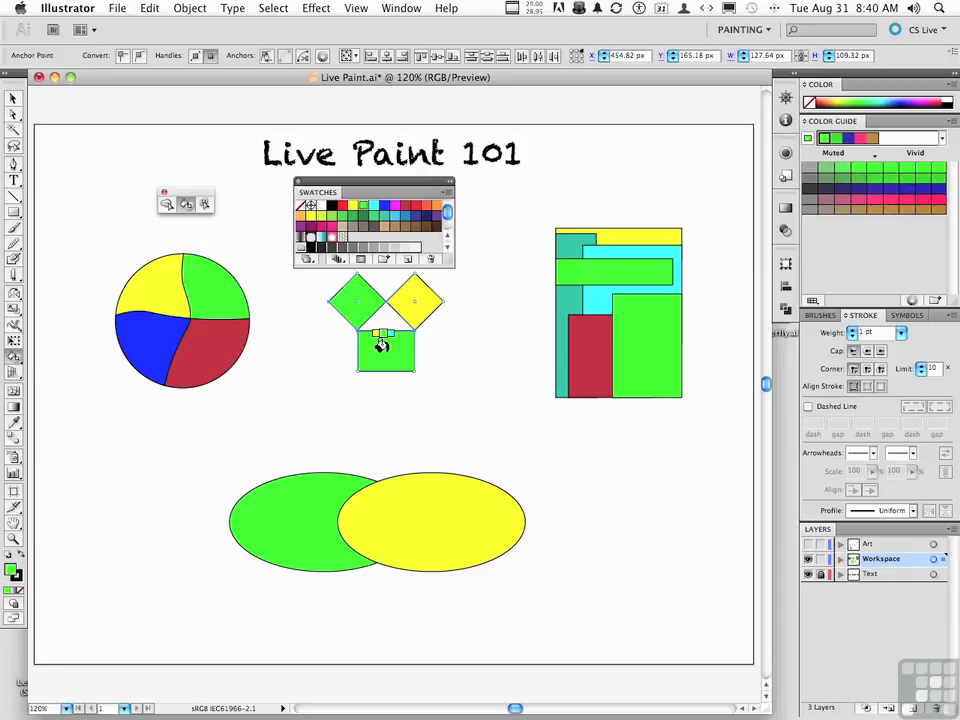
{"action": "key", "text": "Right"}
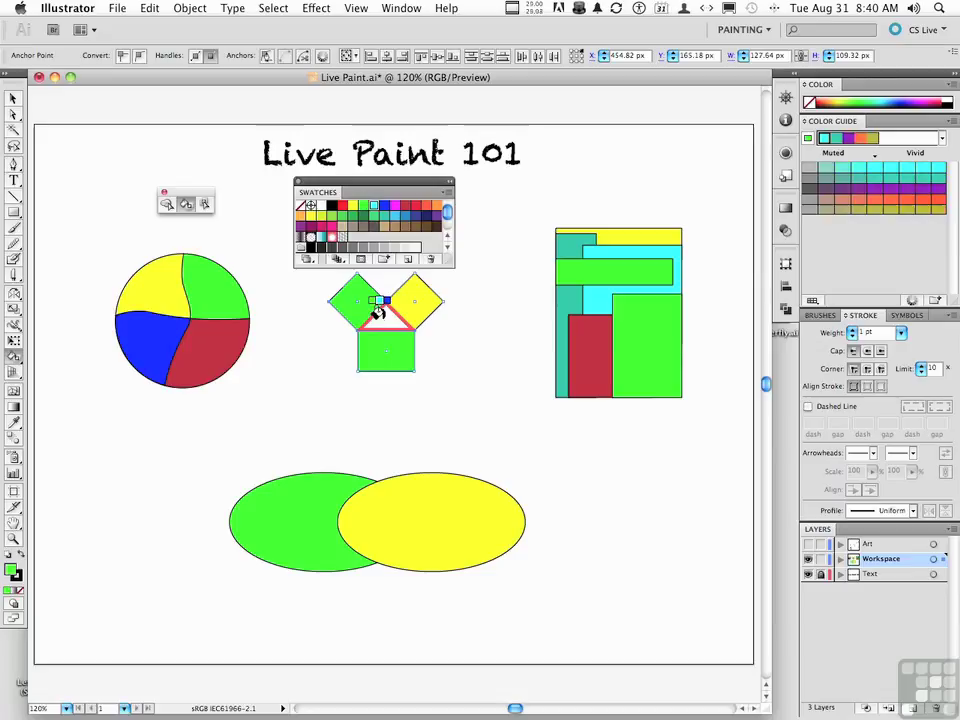
{"action": "key", "text": "Right"}
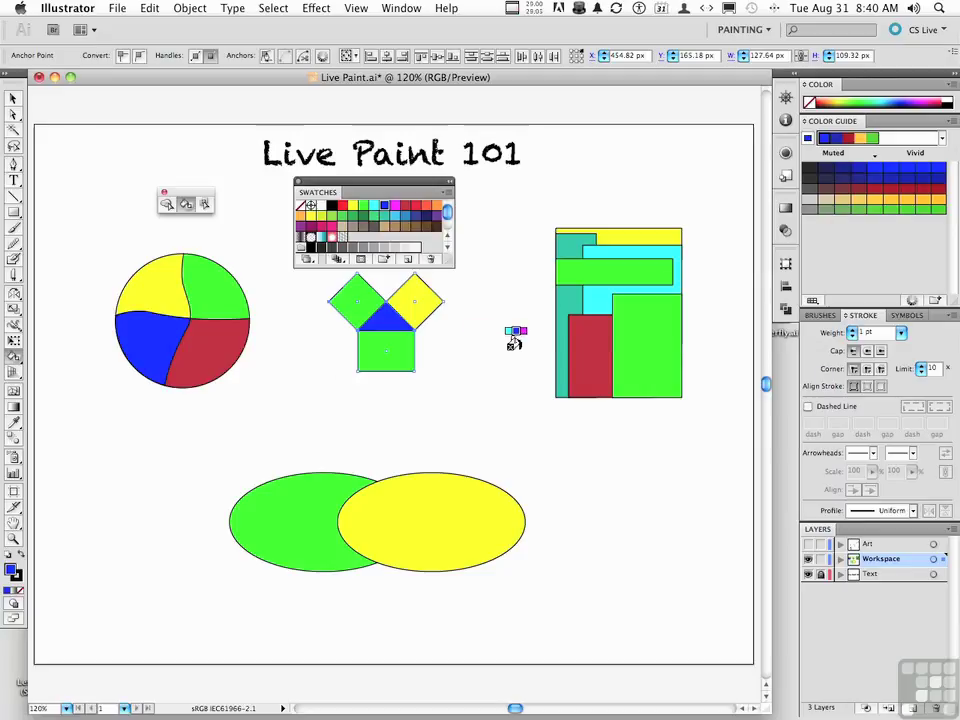
- Select the stack of overlapping rectangles, make it a Live Paint group, and fill the cyan regions below the green bar with blue
{"action": "key", "text": "v"}
{"action": "mouse_move", "coordinate": [528, 195]}
{"action": "left_mouse_down"}
{"action": "mouse_move", "coordinate": [665, 408]}
{"action": "mouse_move", "coordinate": [707, 431]}
{"action": "left_mouse_up"}
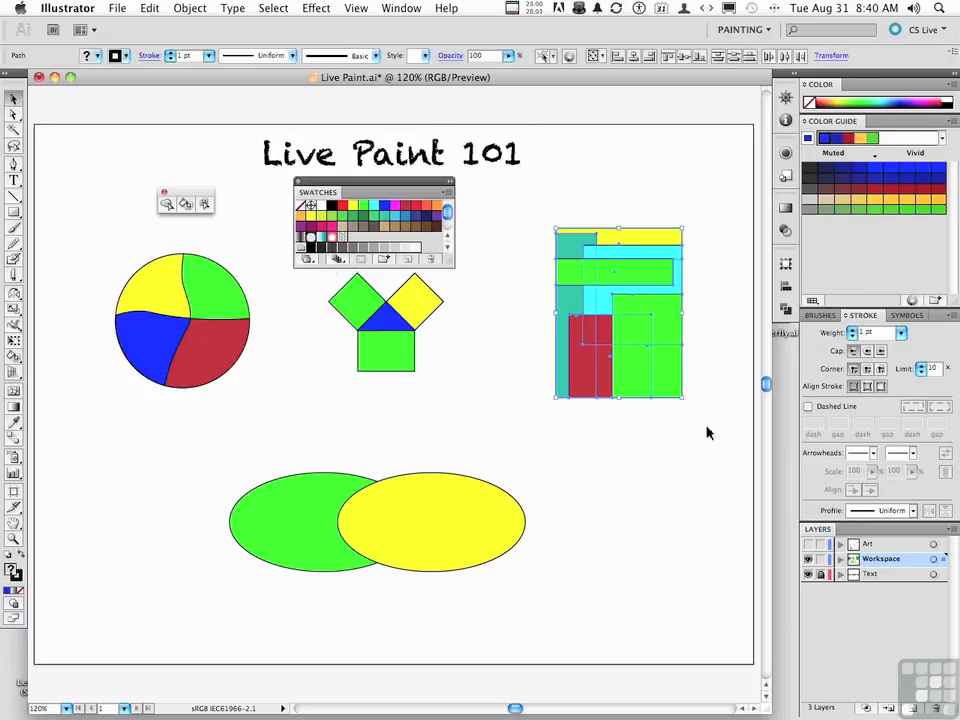
{"action": "left_click", "coordinate": [186, 204]}
{"action": "left_click", "coordinate": [583, 303]}
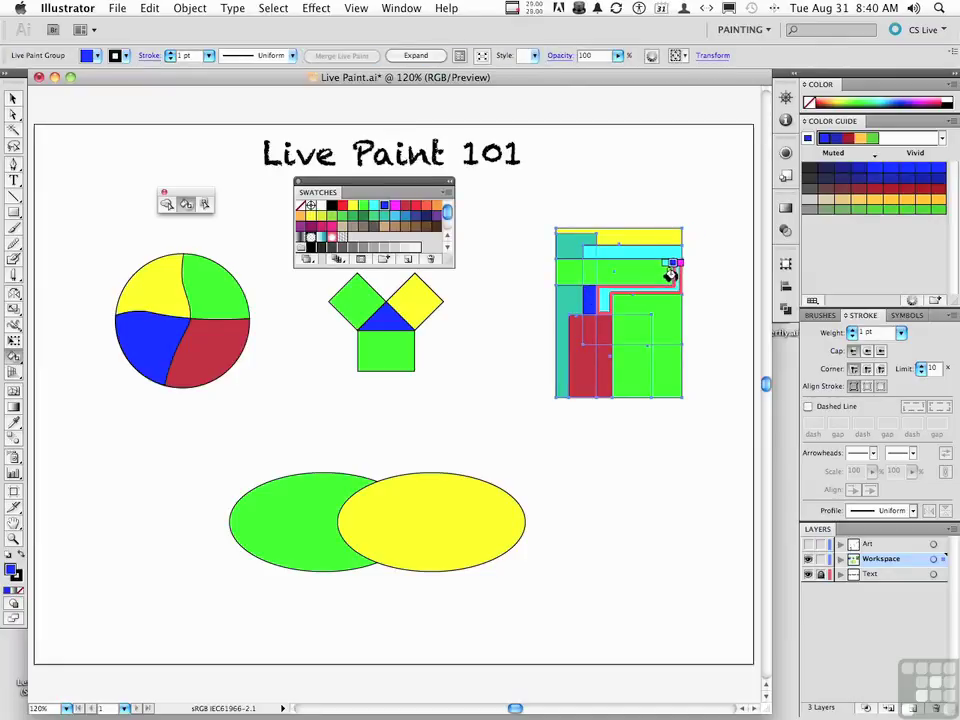
{"action": "left_click", "coordinate": [667, 276]}
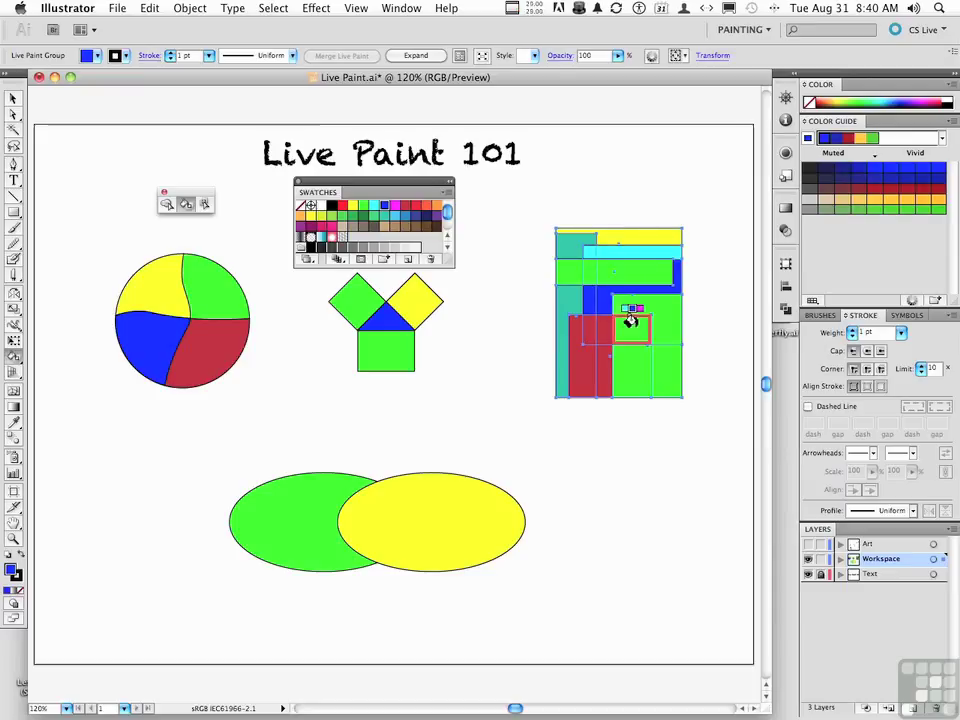
- In the large green rectangle, fill the L-shaped upper region with yellow and the lower right corner region with red
{"action": "key", "text": "Left"}
{"action": "key", "text": "Left"}
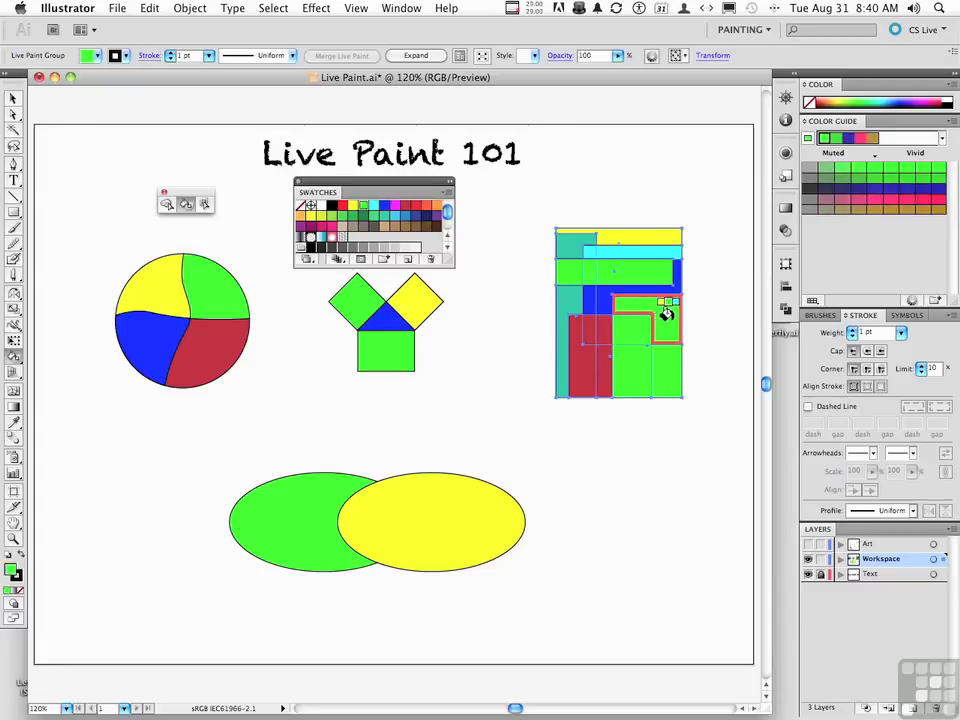
{"action": "key", "text": "Left"}
{"action": "left_click", "coordinate": [665, 320]}
{"action": "key", "text": "Left"}
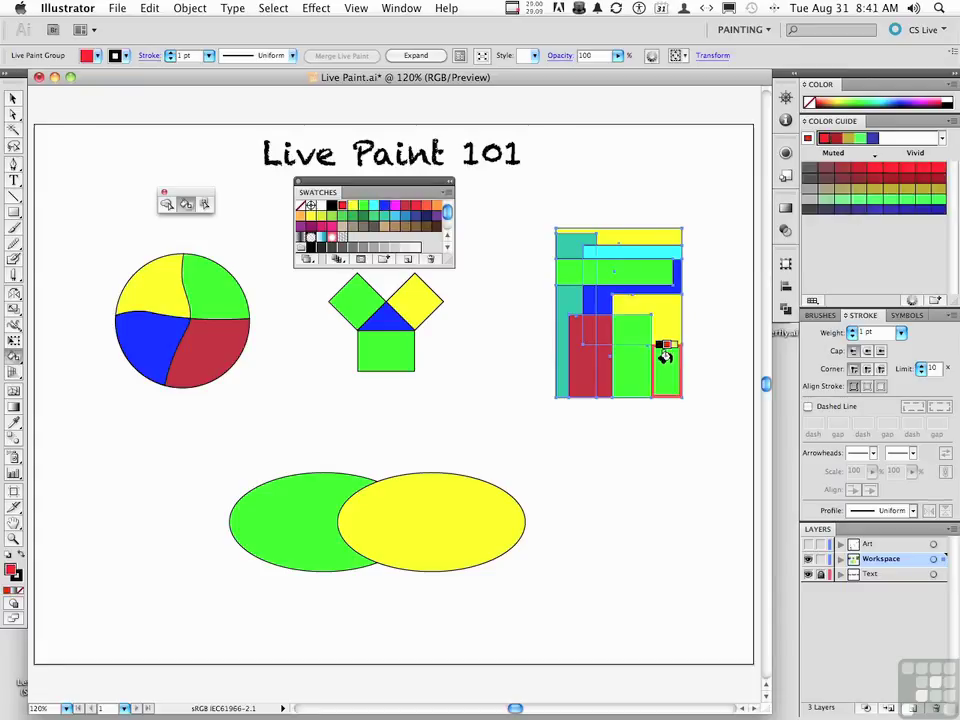
{"action": "left_click", "coordinate": [664, 376]}
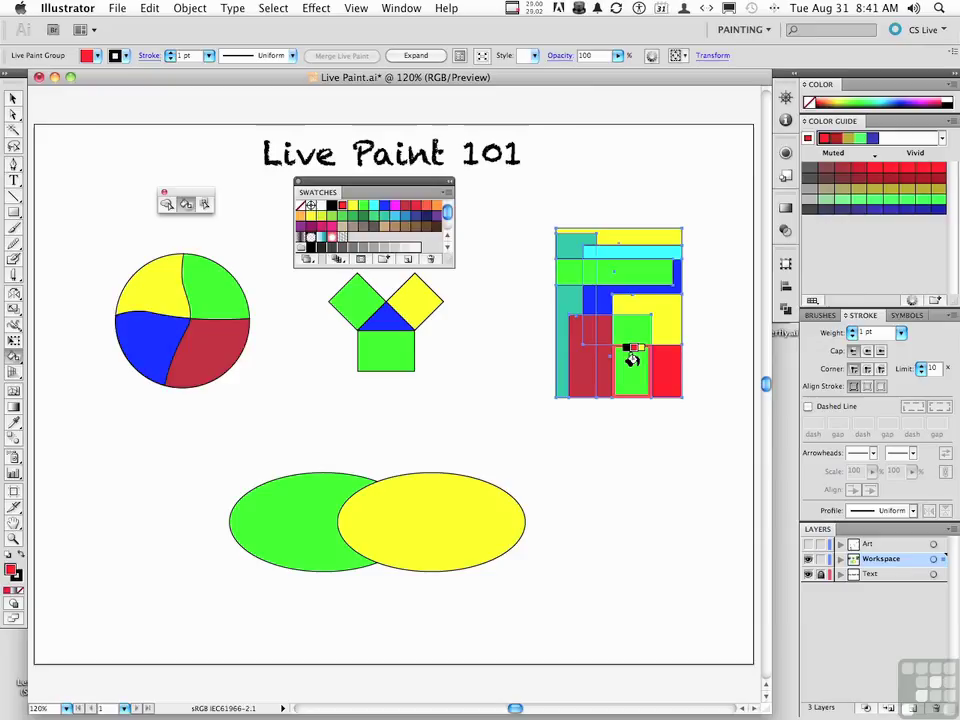
- Fill the green region beside the red corner and the dark red rectangle's left edge region with white
{"action": "key", "text": "Left"}
{"action": "key", "text": "Left"}
{"action": "left_click", "coordinate": [632, 358]}
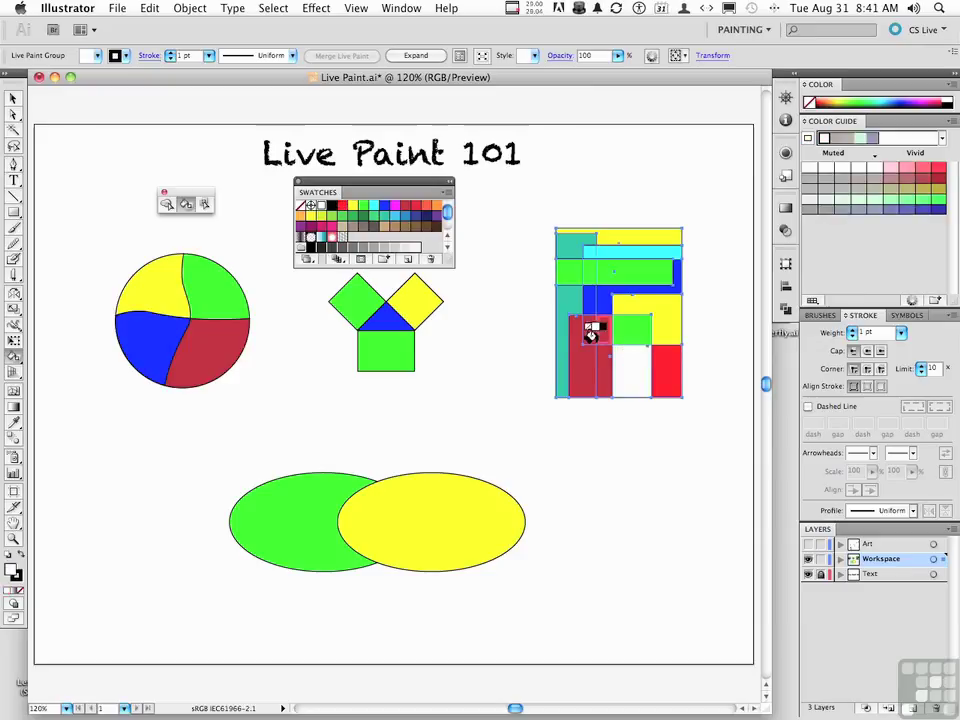
{"action": "left_click", "coordinate": [576, 334]}
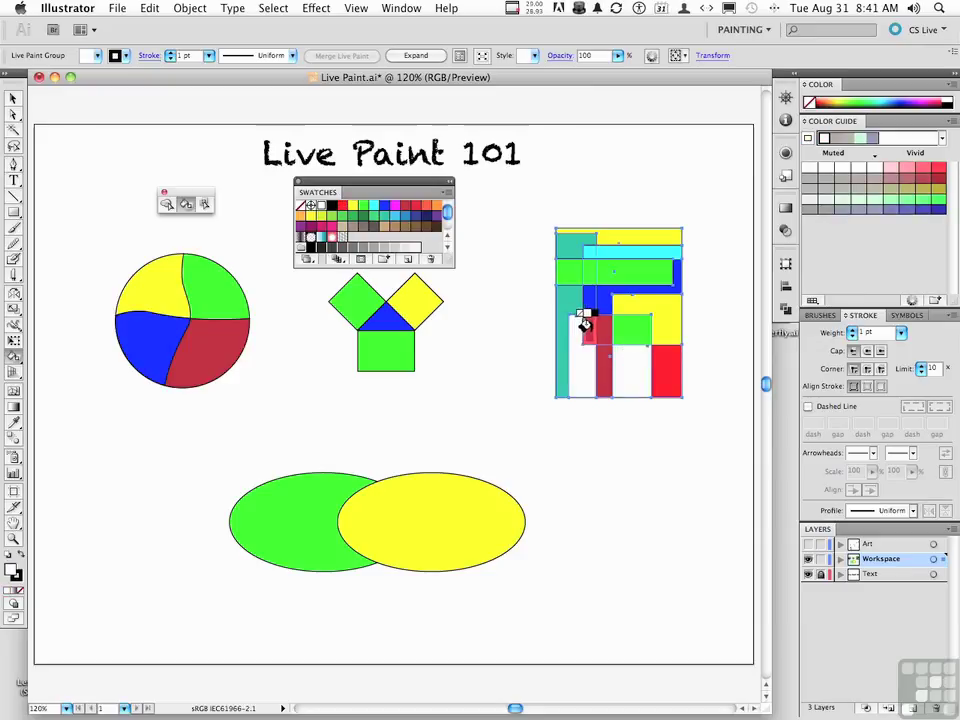
- Fill the small dark red region between the white edge strip and the blue area with cyan
{"action": "key", "text": "Right"}
{"action": "key", "text": "Right"}
{"action": "key", "text": "Right"}
{"action": "key", "text": "Right"}
{"action": "key", "text": "Right"}
{"action": "left_click", "coordinate": [584, 320]}
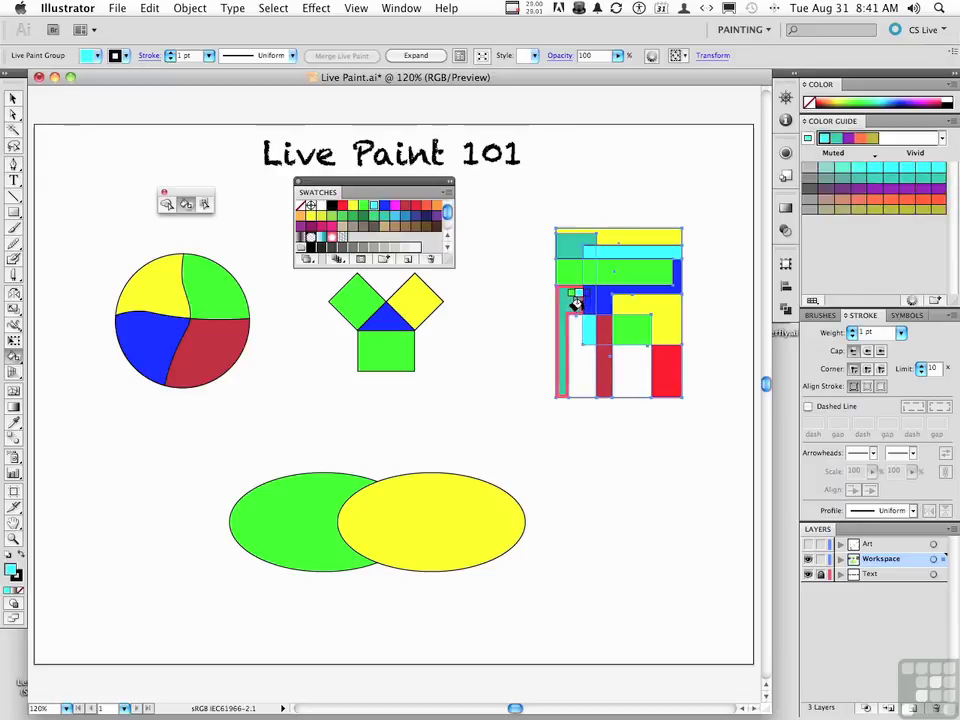
- Fill the two teal regions above and below the bar at the stack's left side with green
{"action": "key", "text": "Left"}
{"action": "left_click", "coordinate": [567, 300]}
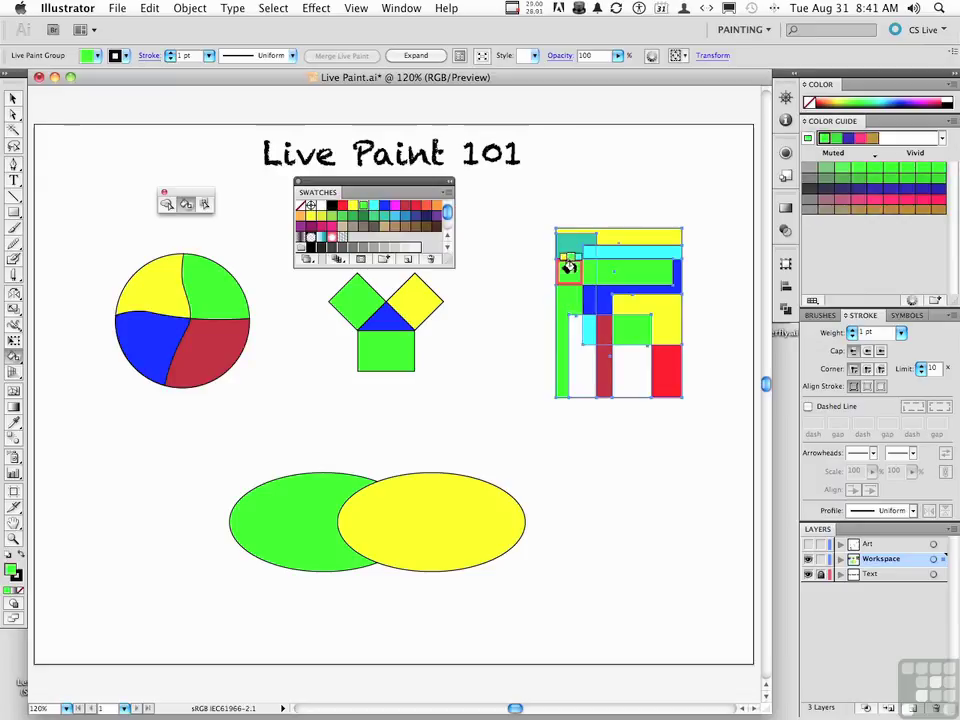
{"action": "left_click", "coordinate": [567, 245]}
{"action": "key", "text": "Left"}
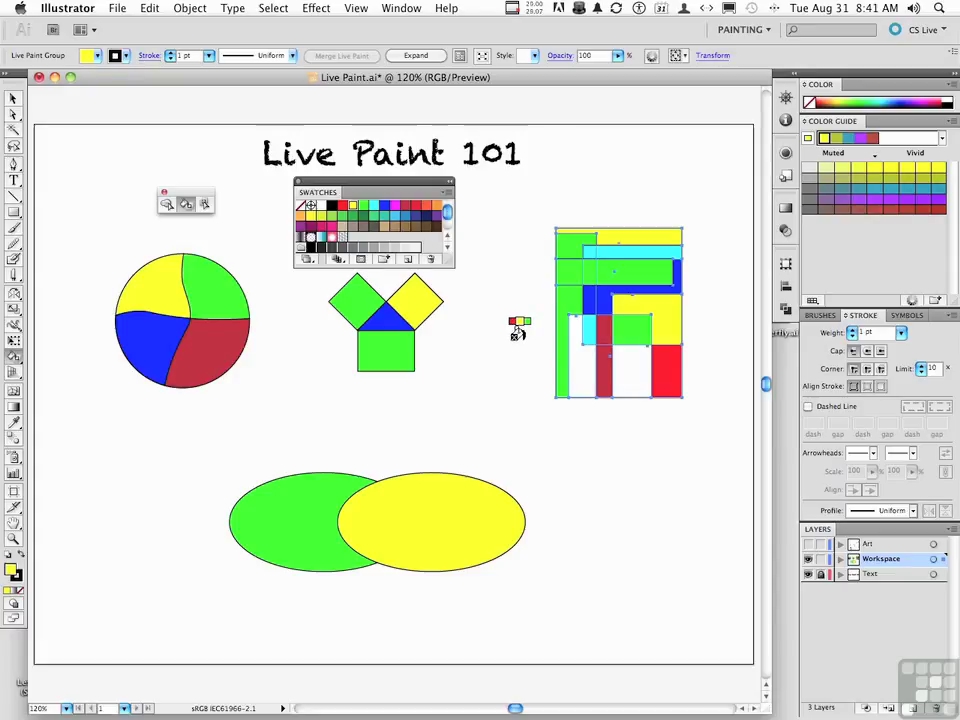
- Select the rectangle stack's Live Paint group and expand it into separate shapes
{"action": "key", "text": "v"}
{"action": "mouse_move", "coordinate": [537, 205]}
{"action": "left_mouse_down"}
{"action": "mouse_move", "coordinate": [585, 290]}
{"action": "mouse_move", "coordinate": [705, 426]}
{"action": "left_mouse_up"}
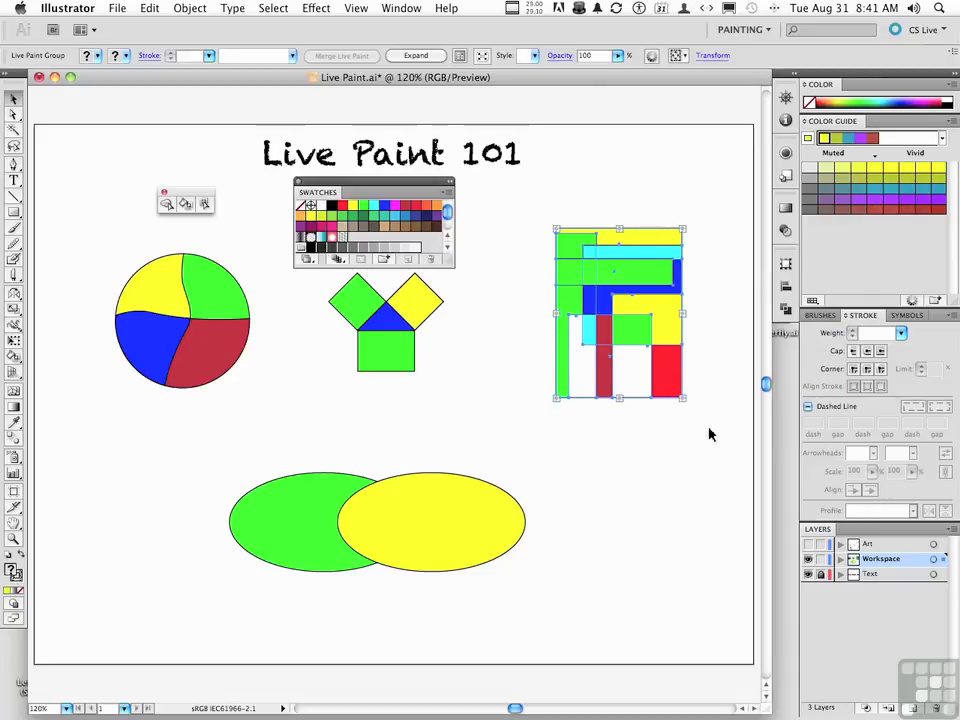
{"action": "left_click", "coordinate": [189, 8]}
{"action": "mouse_move", "coordinate": [240, 347]}
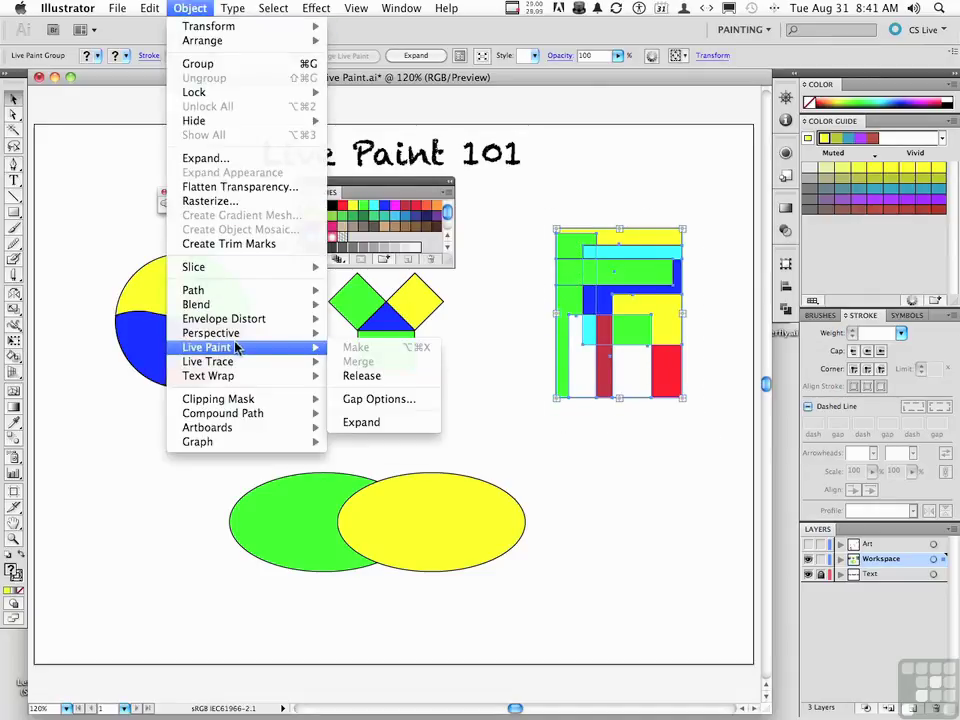
{"action": "left_click", "coordinate": [400, 424]}
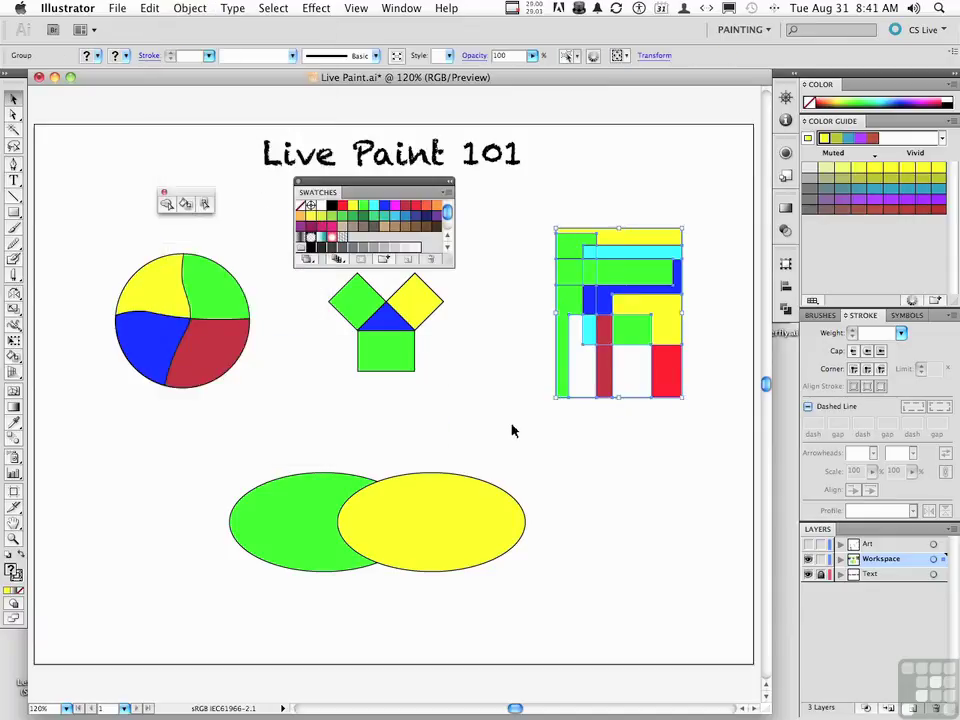
- Pull the green bar above the rectangle stack and the blue stepped piece below it with Direct Selection
{"action": "left_click", "coordinate": [14, 114]}
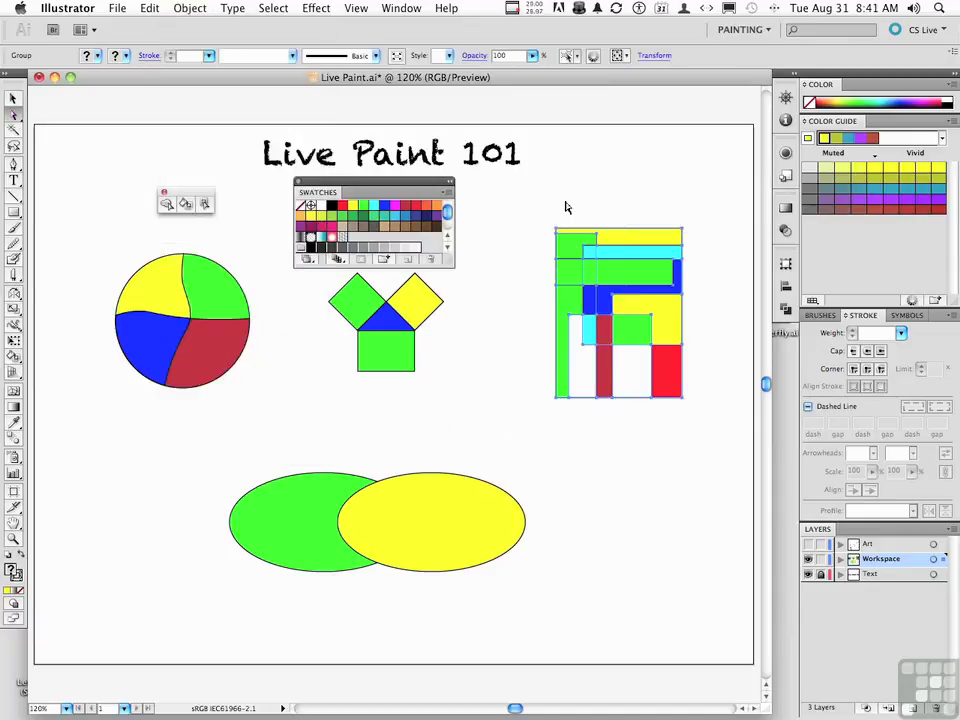
{"action": "left_click", "coordinate": [600, 215]}
{"action": "left_click", "coordinate": [638, 279]}
{"action": "left_click_drag", "start_coordinate": [638, 279], "coordinate": [638, 206]}
{"action": "mouse_move", "coordinate": [670, 300]}
{"action": "left_mouse_down"}
{"action": "mouse_move", "coordinate": [692, 290]}
{"action": "mouse_move", "coordinate": [704, 430]}
{"action": "left_mouse_up"}
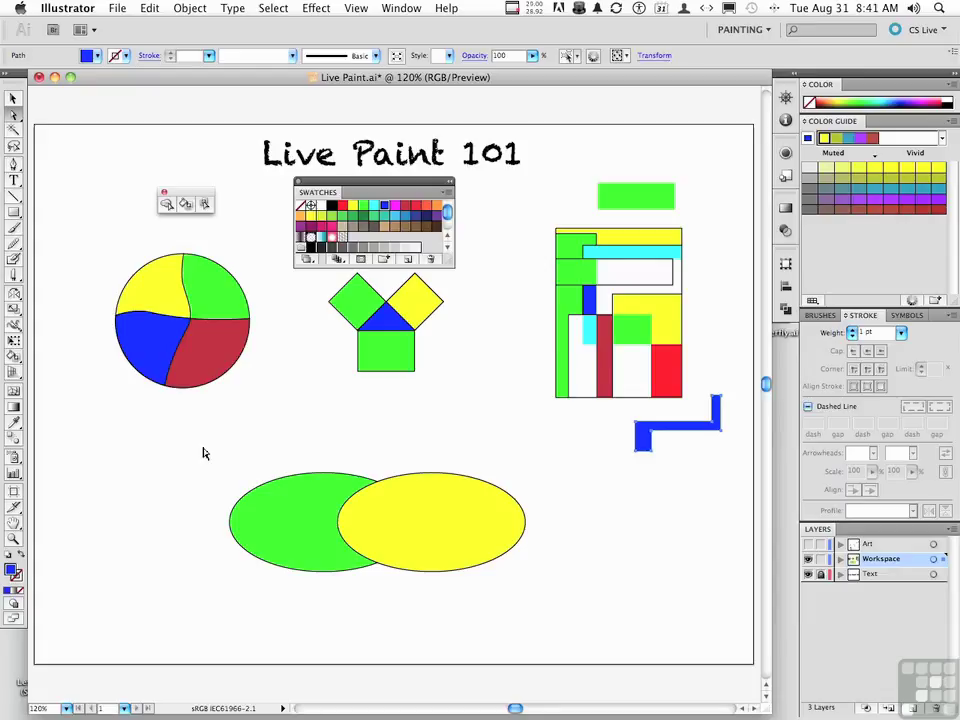
- Select the two overlapping ellipses and make them a Live Paint group with the left ellipse filled green
{"action": "left_click_drag", "start_coordinate": [203, 453], "coordinate": [535, 553]}
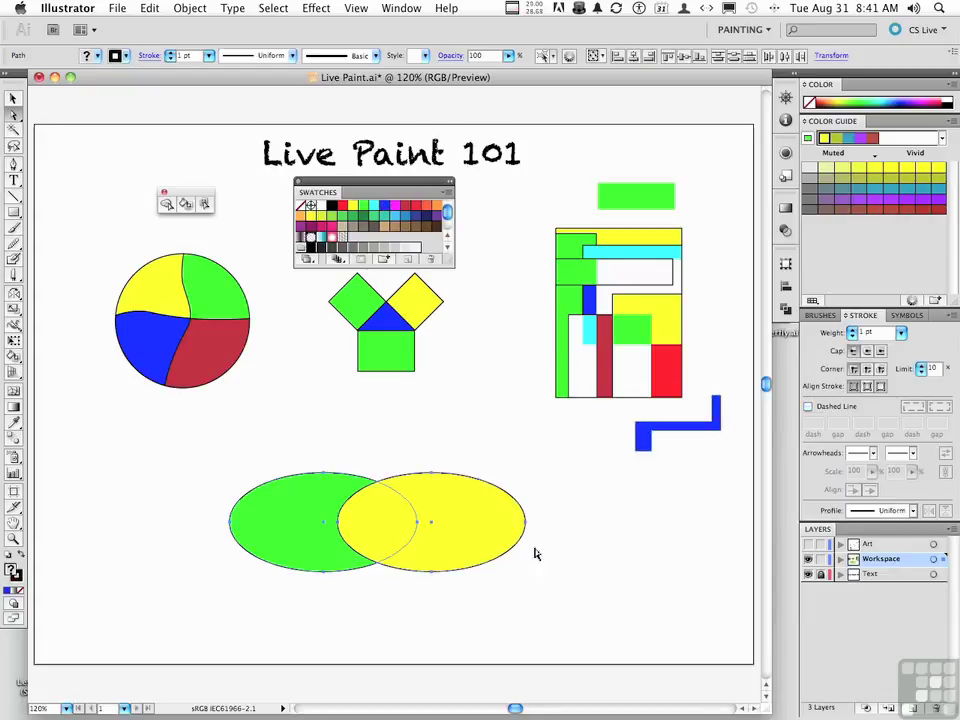
{"action": "left_click", "coordinate": [187, 206]}
{"action": "left_click", "coordinate": [298, 535]}
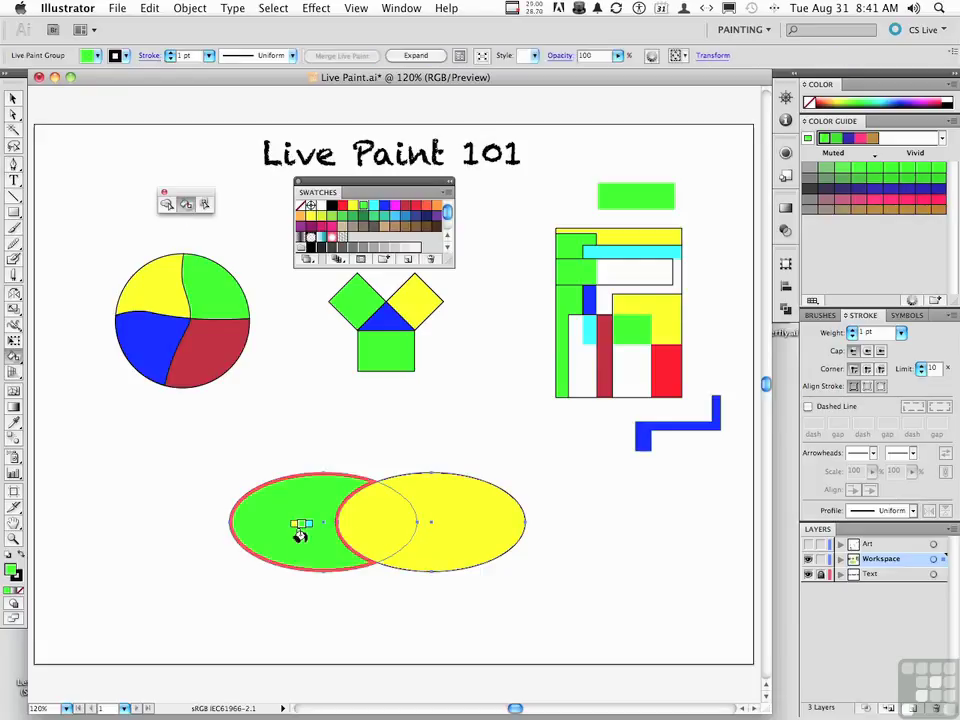
- Fill the rest of the right ellipse with green and the overlap between the ellipses with the black-and-white gradient swatch
{"action": "left_click", "coordinate": [383, 517]}
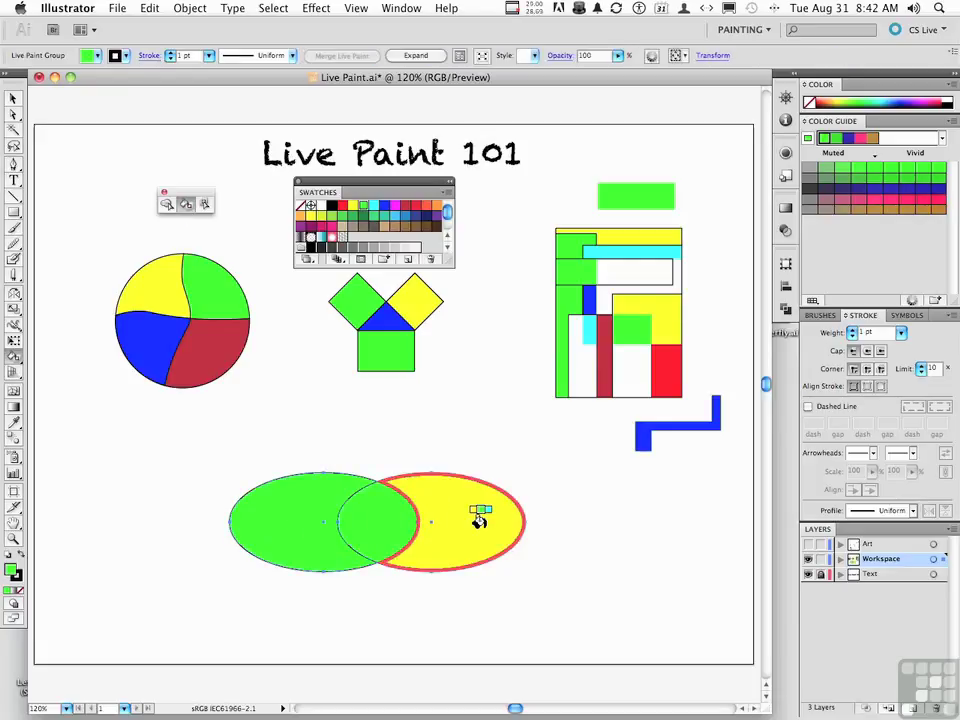
{"action": "left_click", "coordinate": [479, 520]}
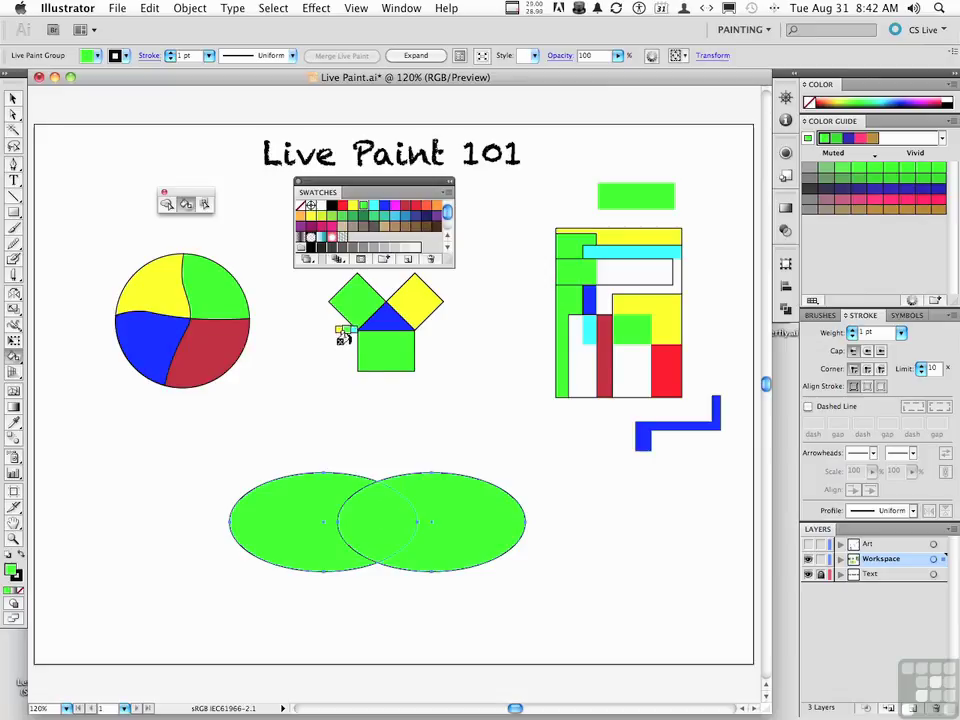
{"action": "left_click", "coordinate": [299, 240]}
{"action": "left_click", "coordinate": [385, 511]}
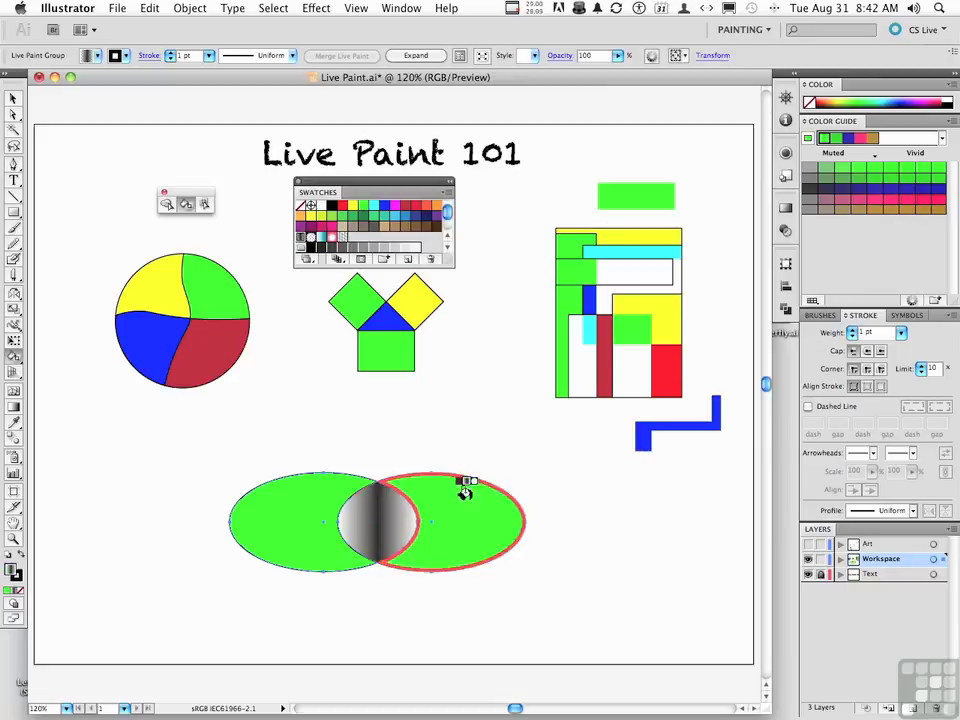